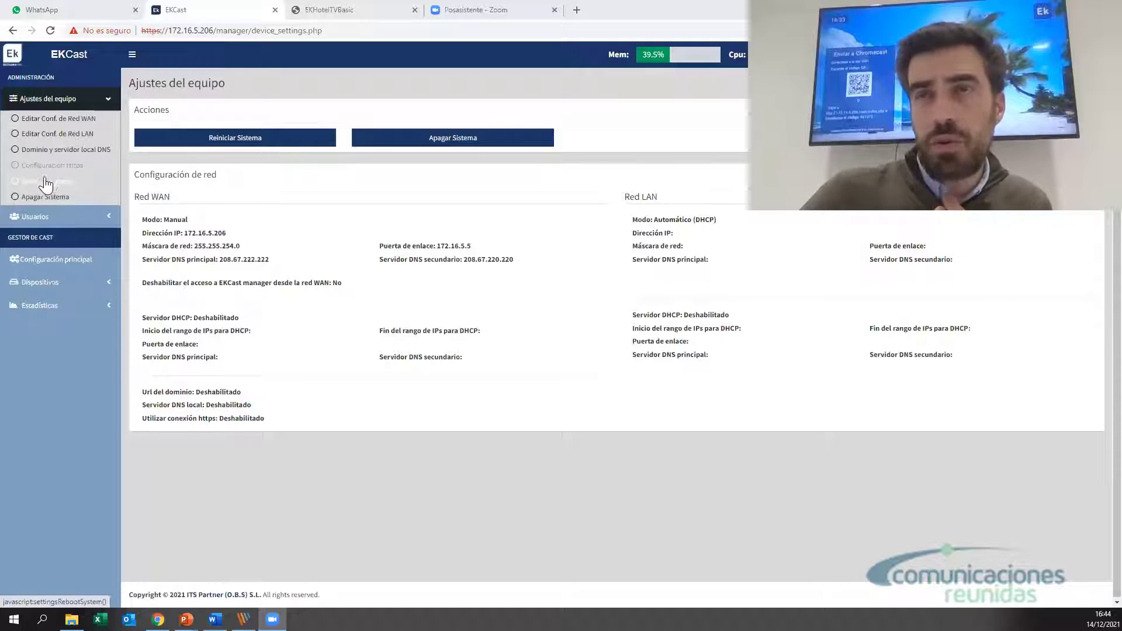
Review the user accounts and the maximum number of simultaneously linked users in the main configuration.
click(39, 221)
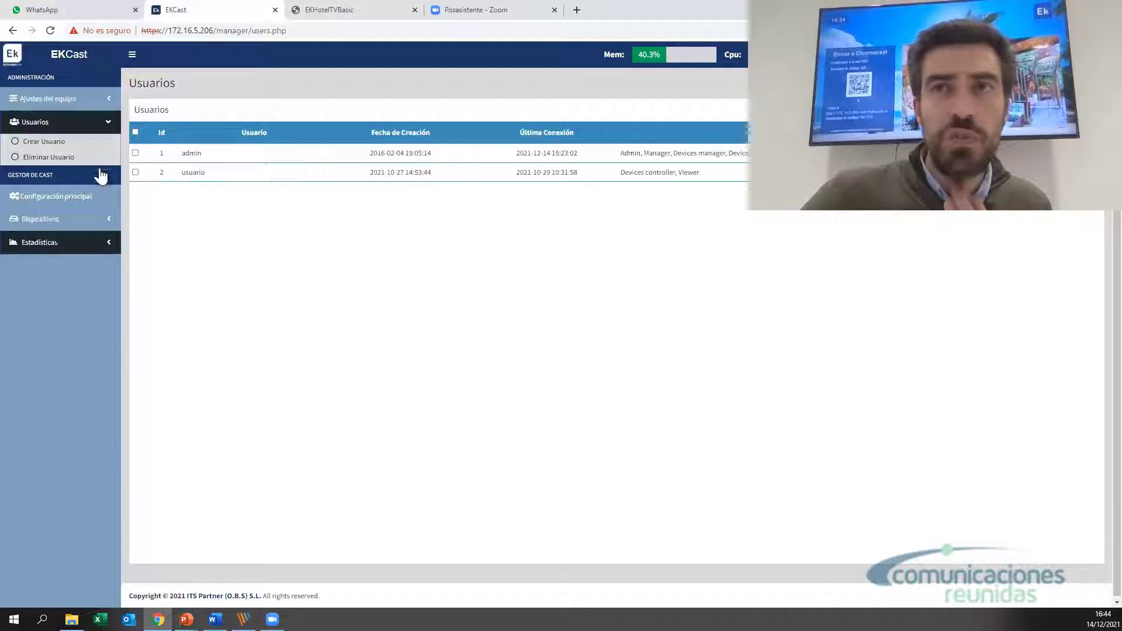
click(49, 201)
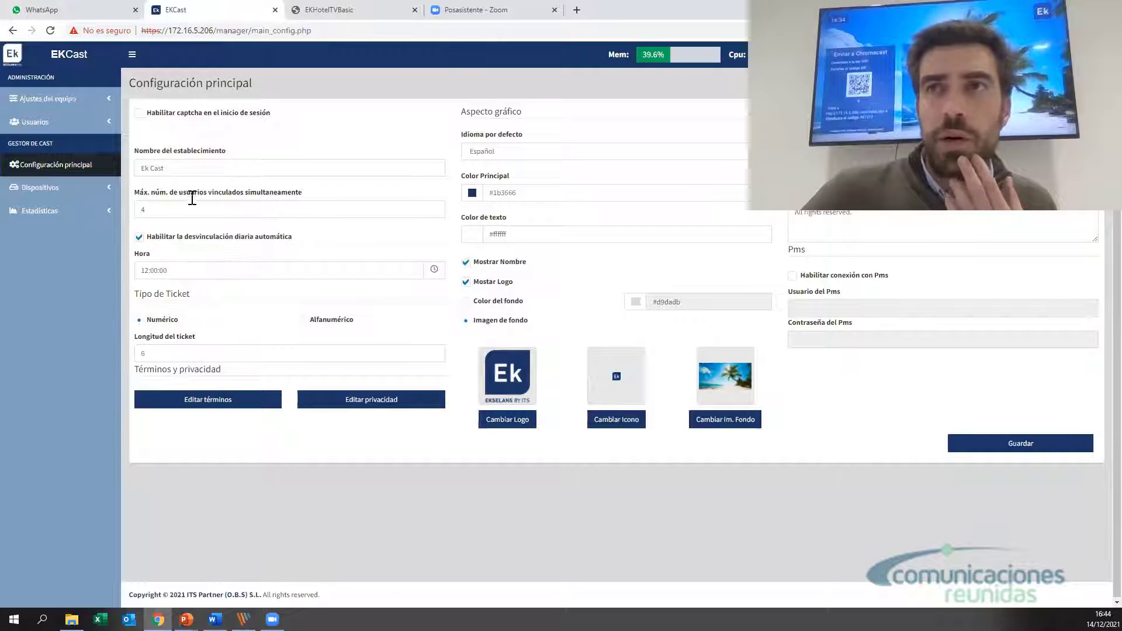
drag(156, 211, 126, 209)
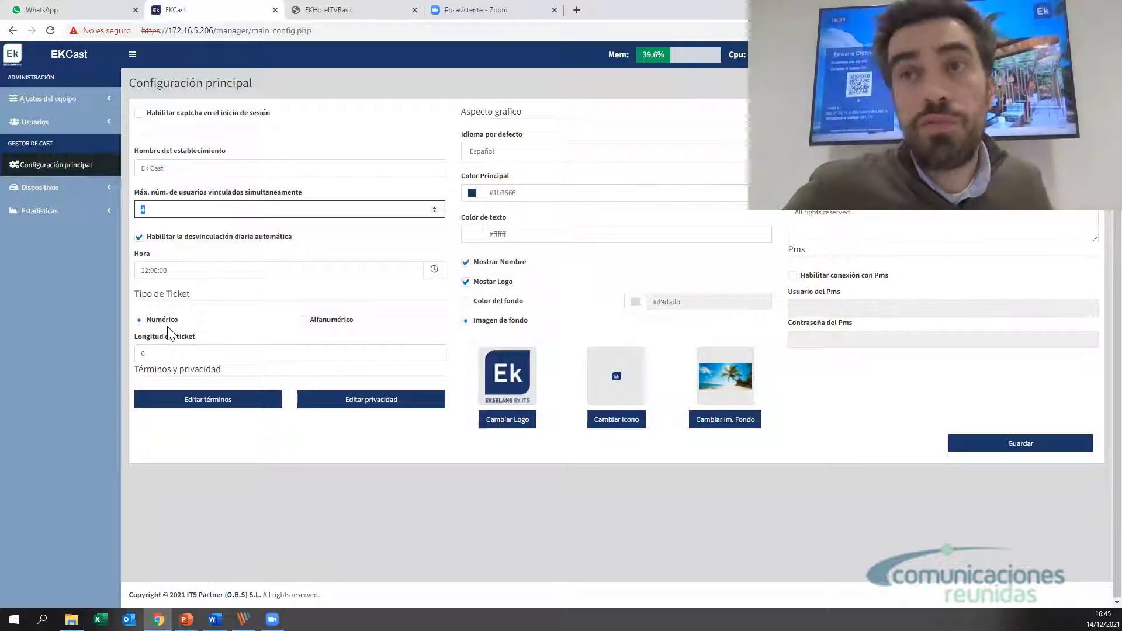
Inspect the terms text and the background image carousel entries in the main configuration without changing them.
click(202, 402)
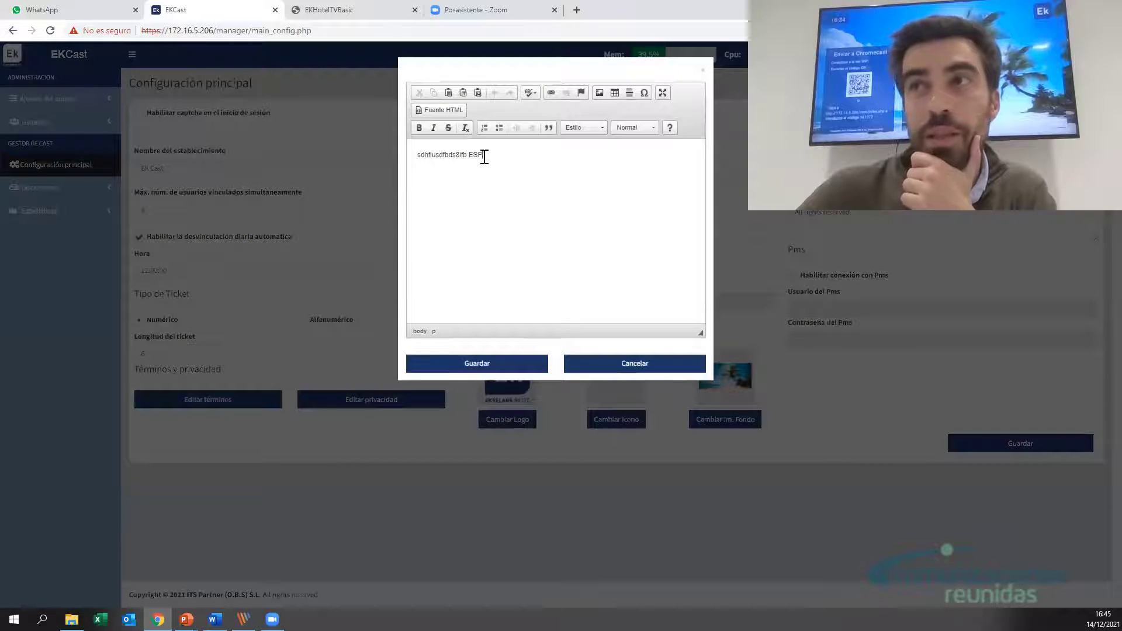
drag(484, 155, 416, 155)
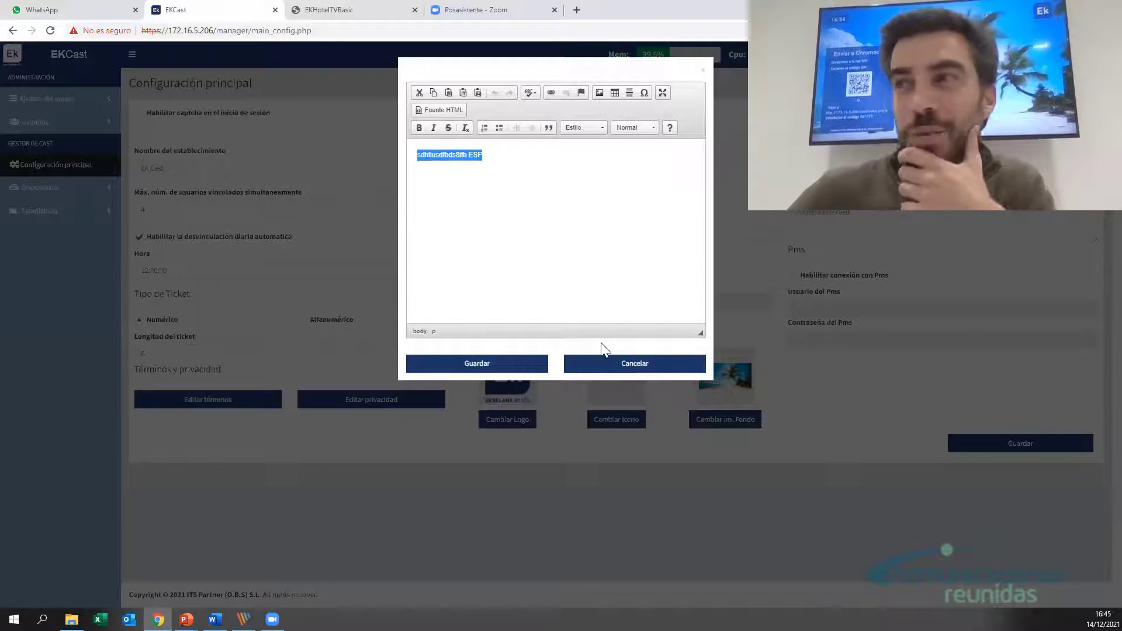
click(668, 370)
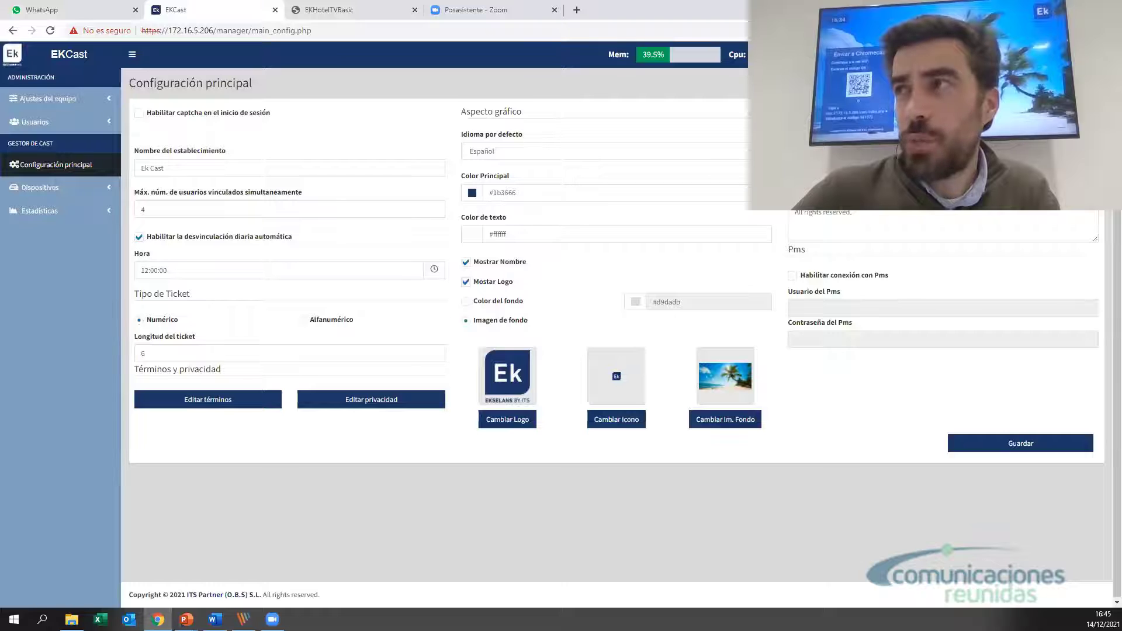
click(725, 420)
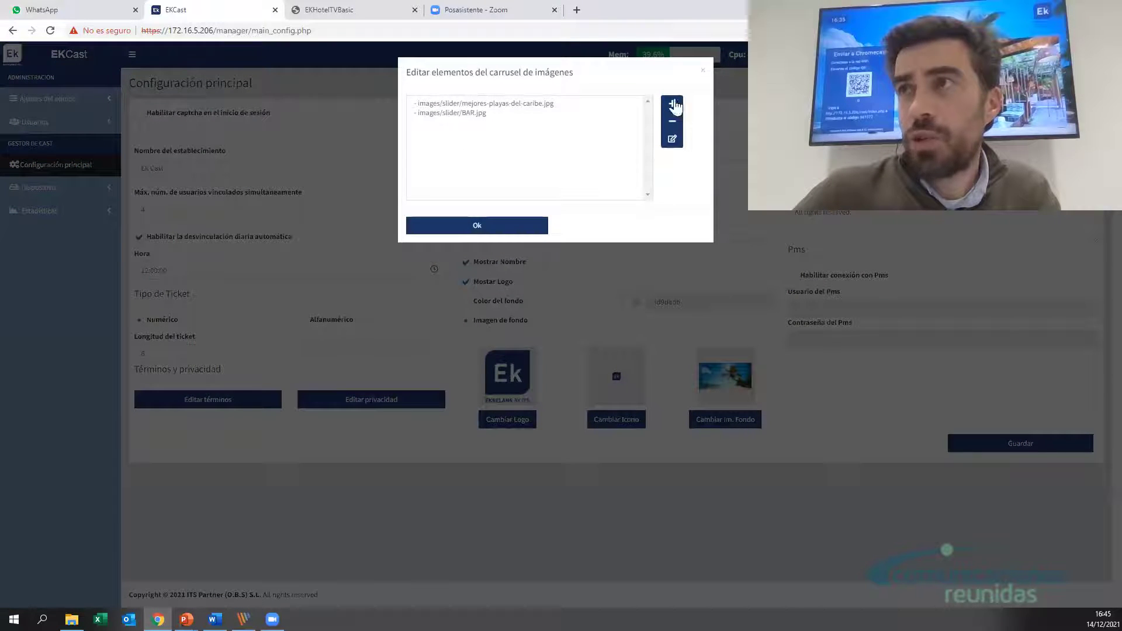
click(490, 233)
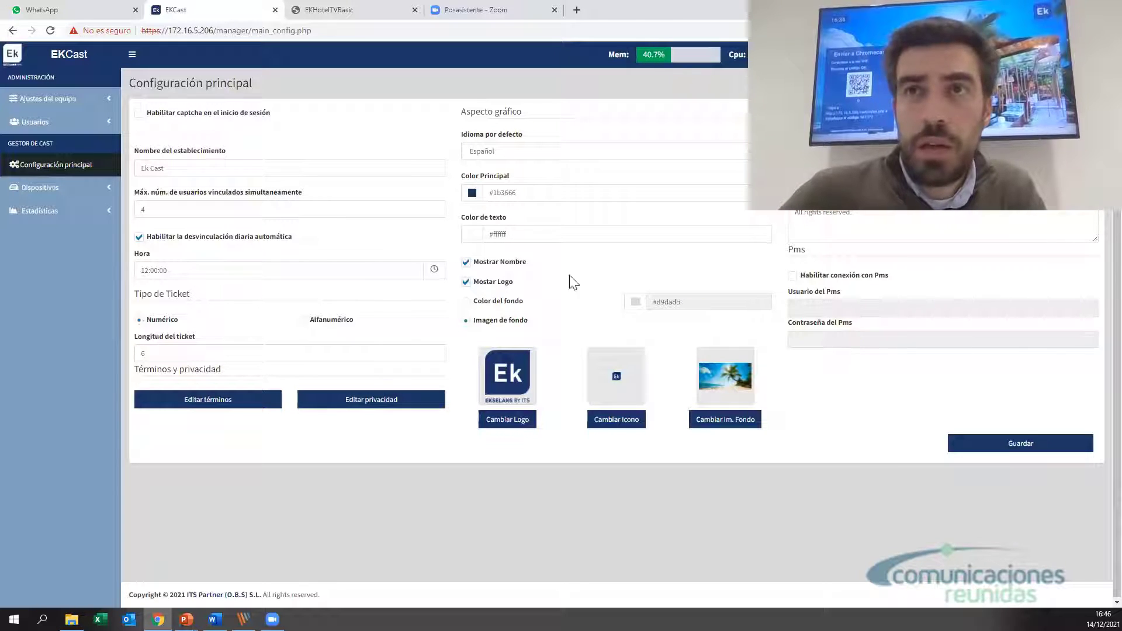
Look over the MEETING ROOM device in the device list and the daily automatic unlinking option in the main configuration.
click(44, 191)
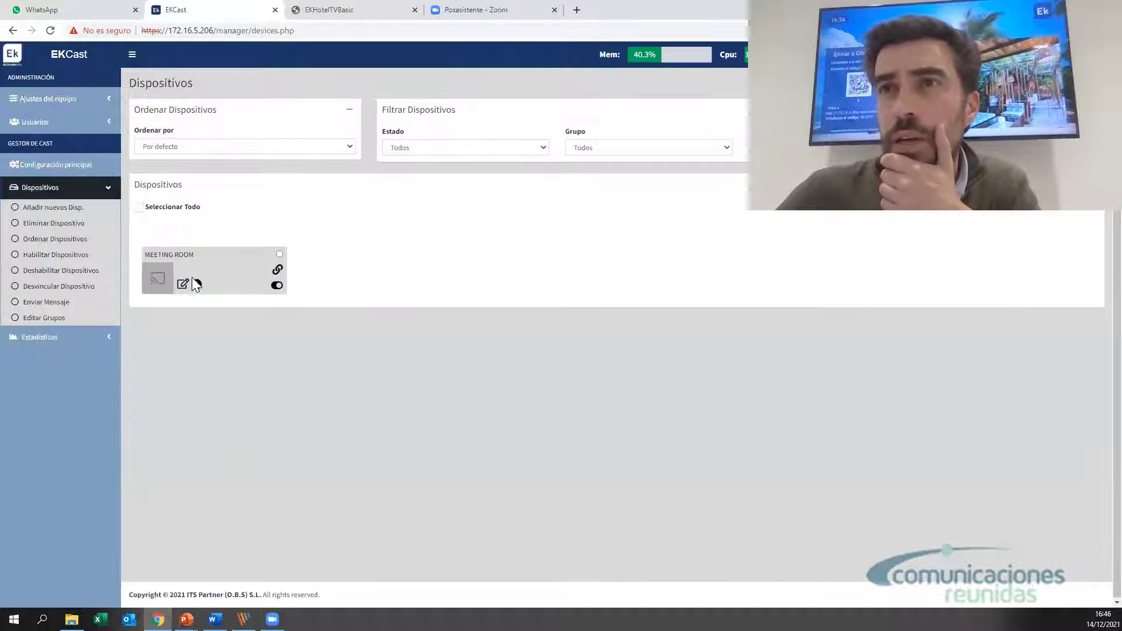
click(279, 254)
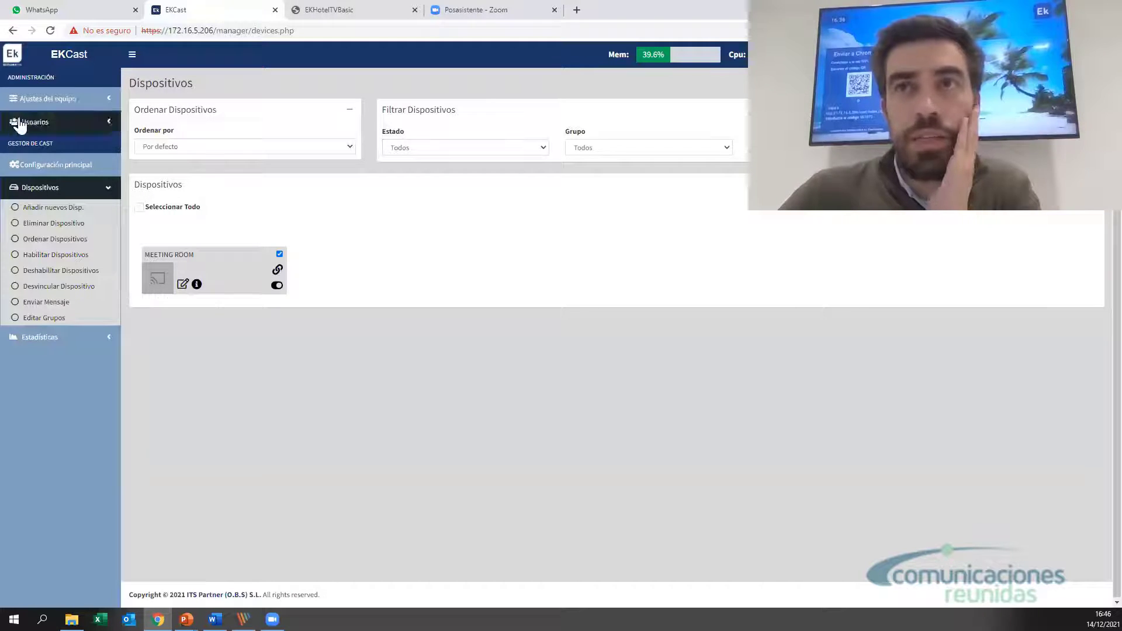
click(50, 170)
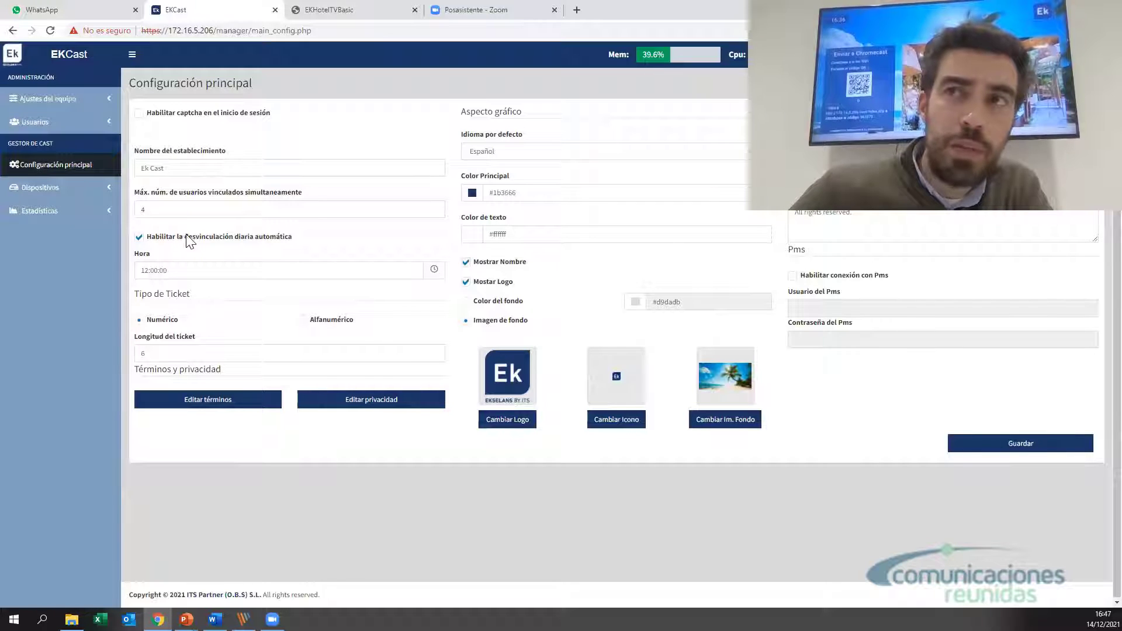
drag(184, 238, 298, 242)
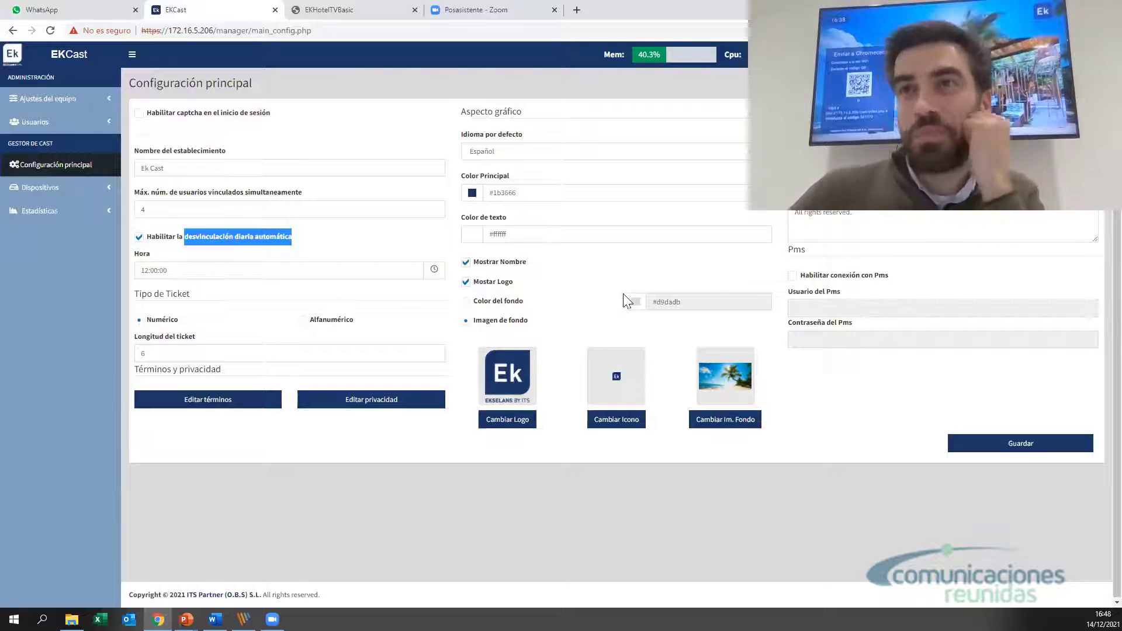
Examine the information and linked users of the MEETING ROOM device.
click(71, 195)
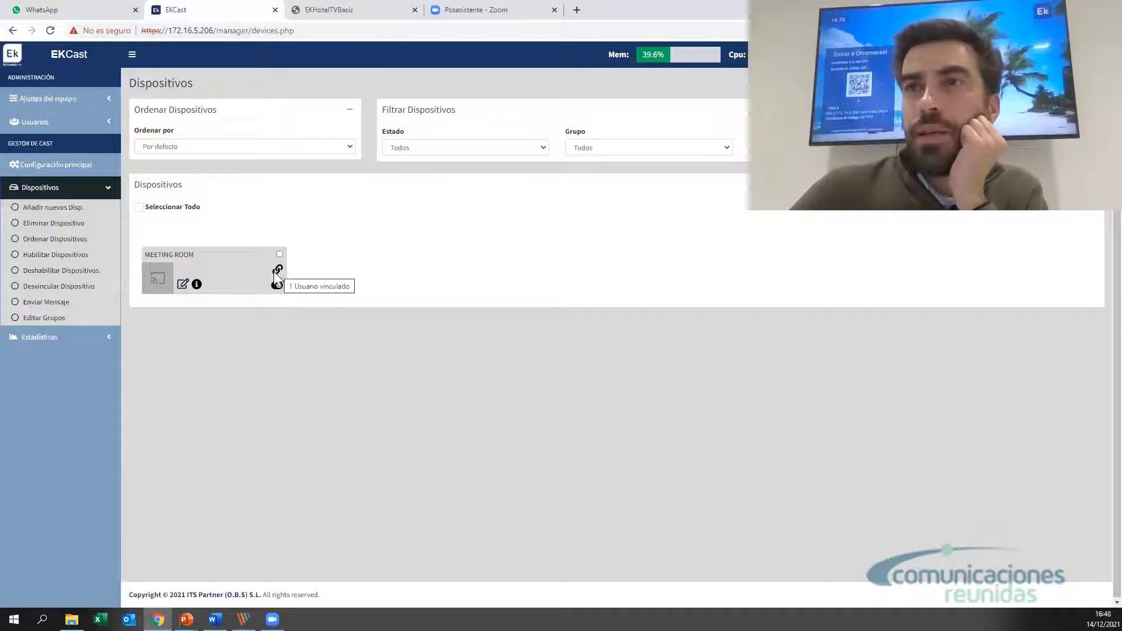
click(197, 284)
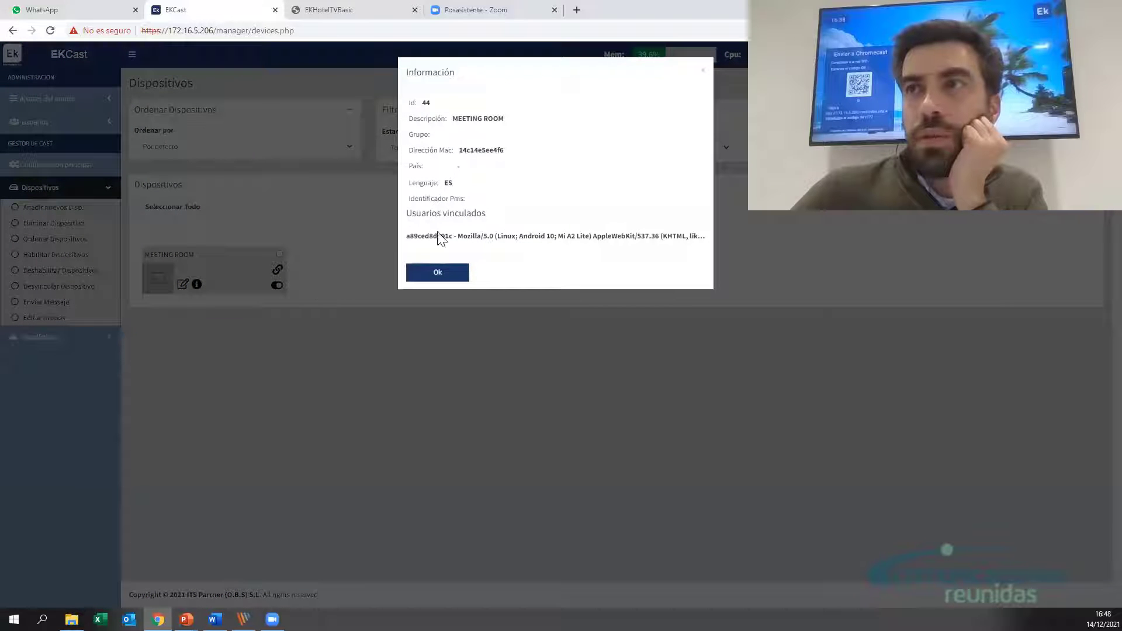
drag(452, 236, 609, 253)
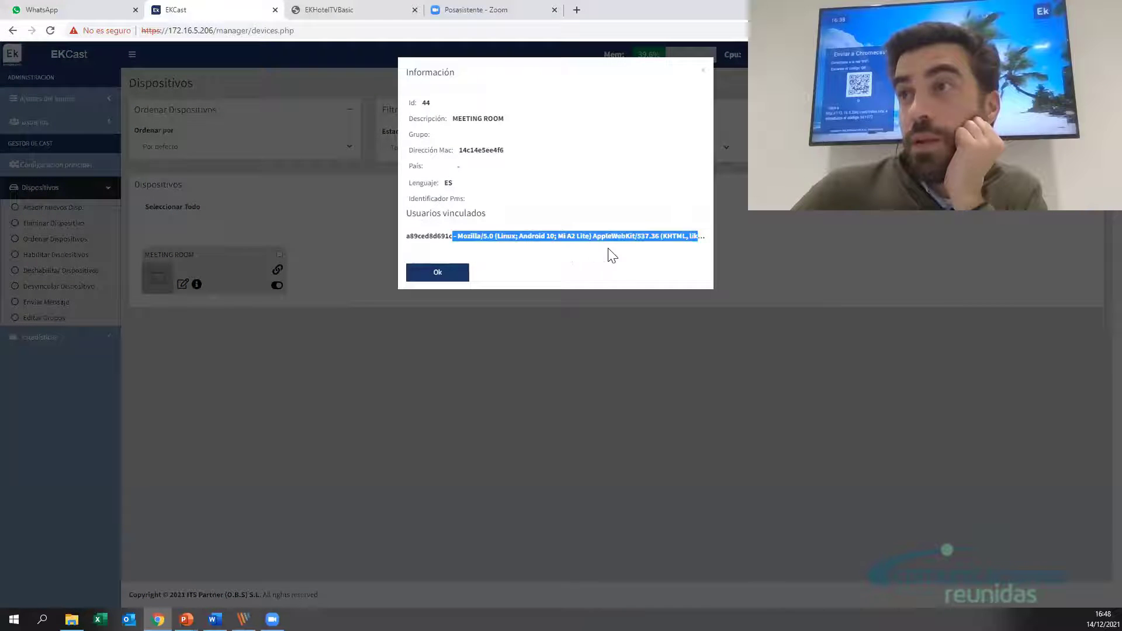
click(460, 274)
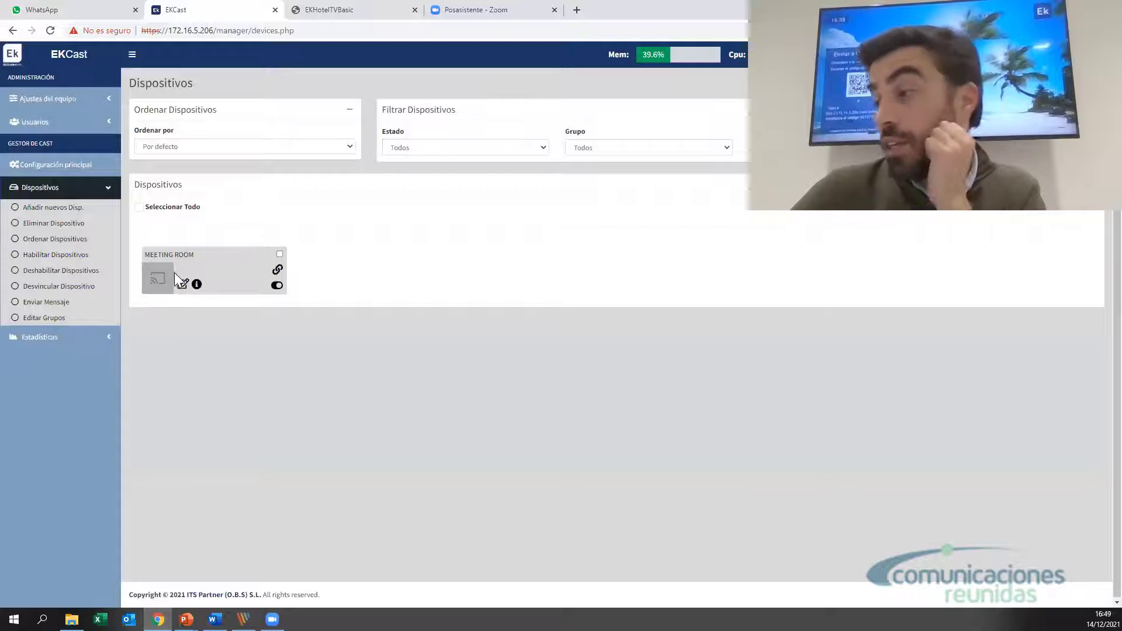
Send the message "HOla qué tal?" to the MEETING ROOM device with the message type Forzado.
mouse_move(175, 268)
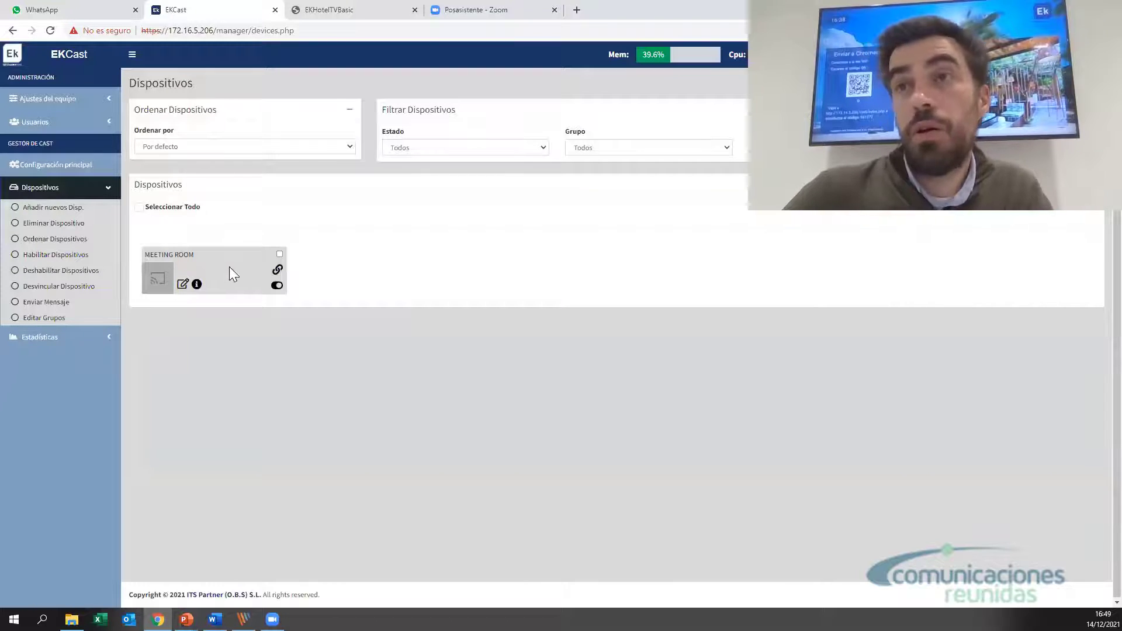
click(280, 253)
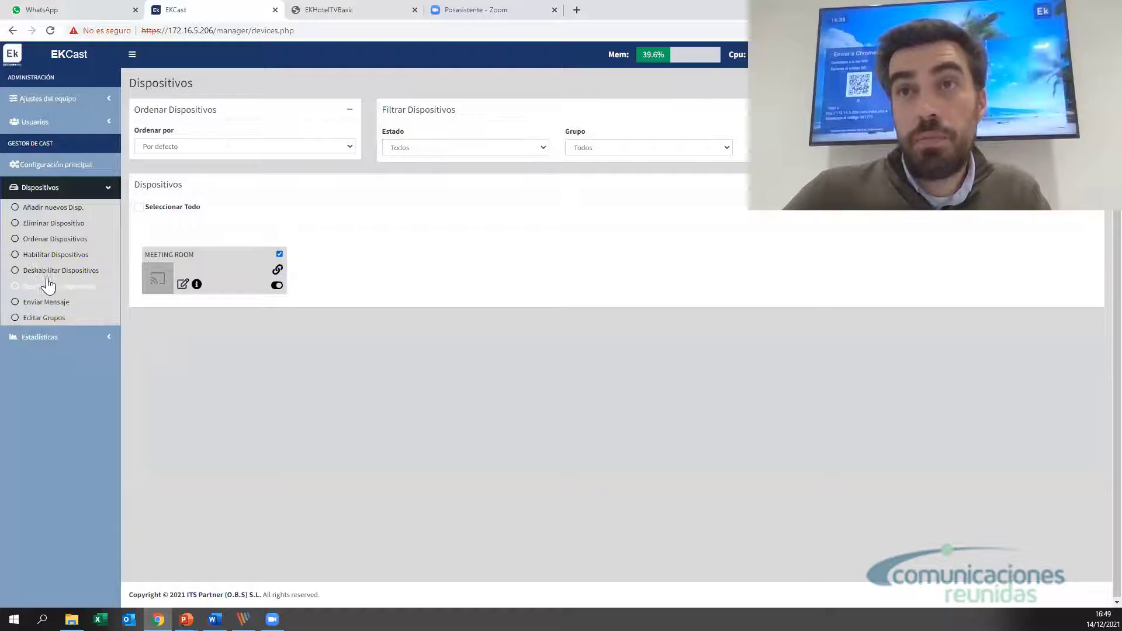
click(45, 304)
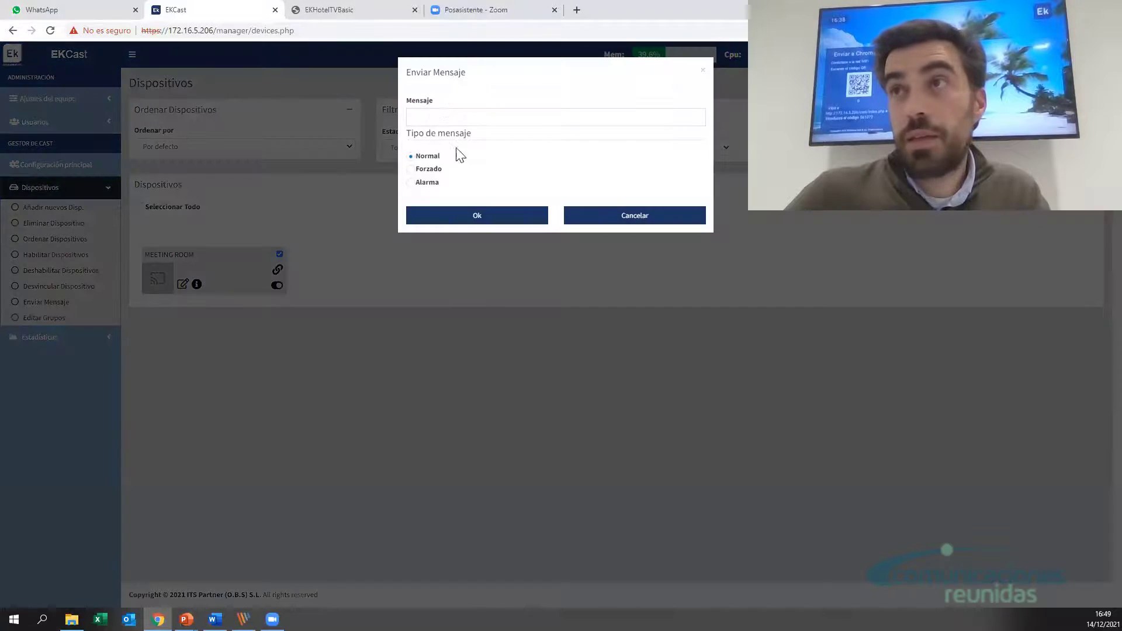
click(445, 114)
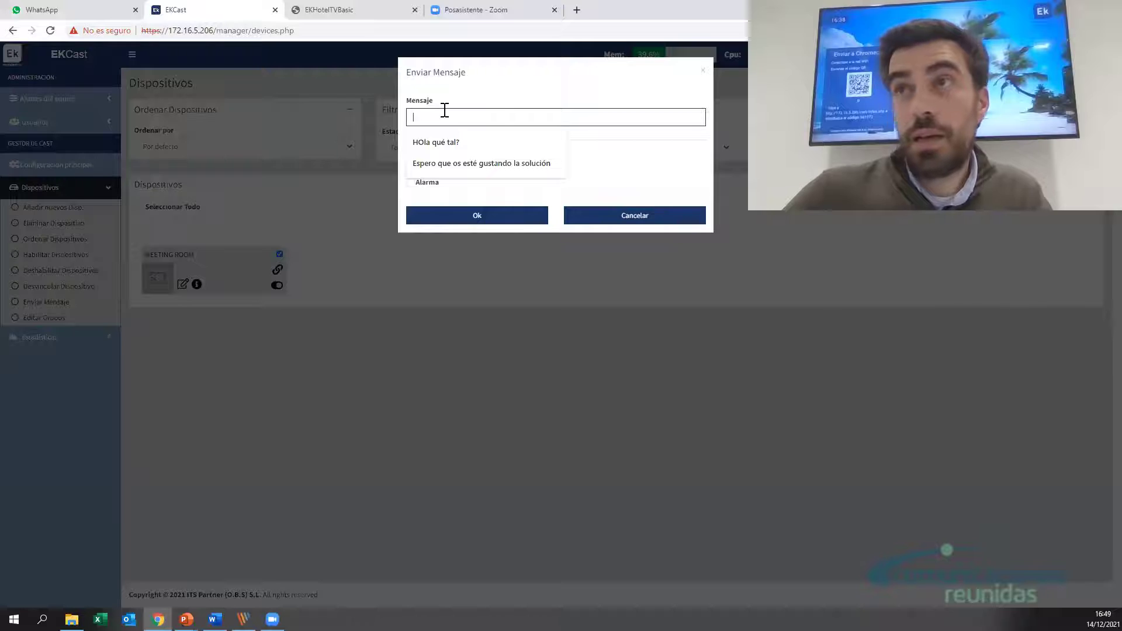
click(463, 144)
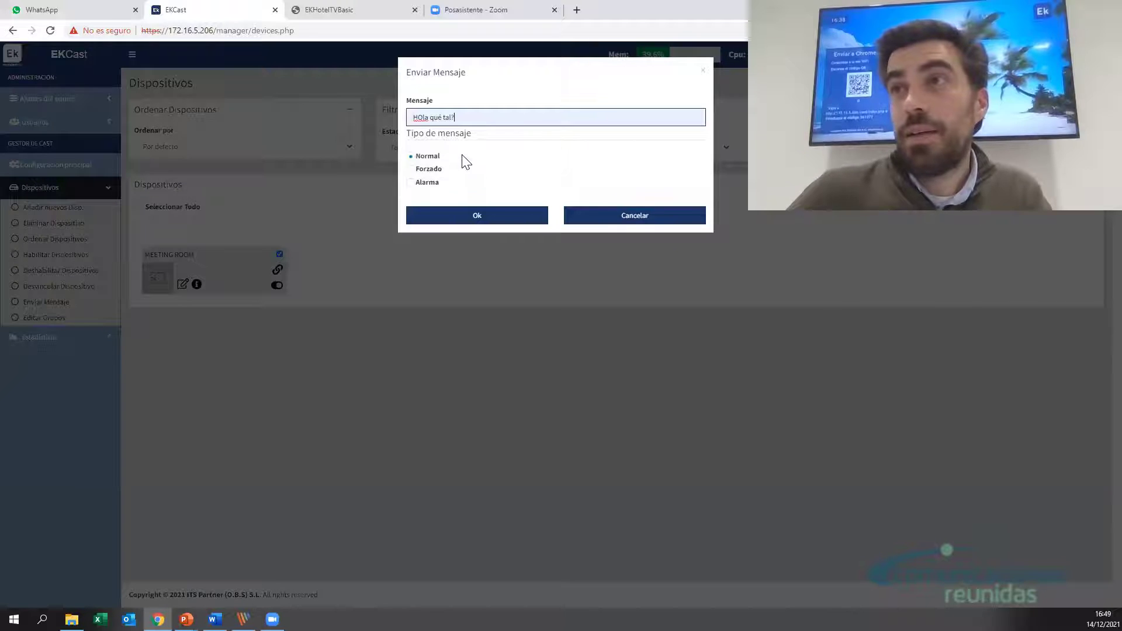
click(412, 186)
click(412, 170)
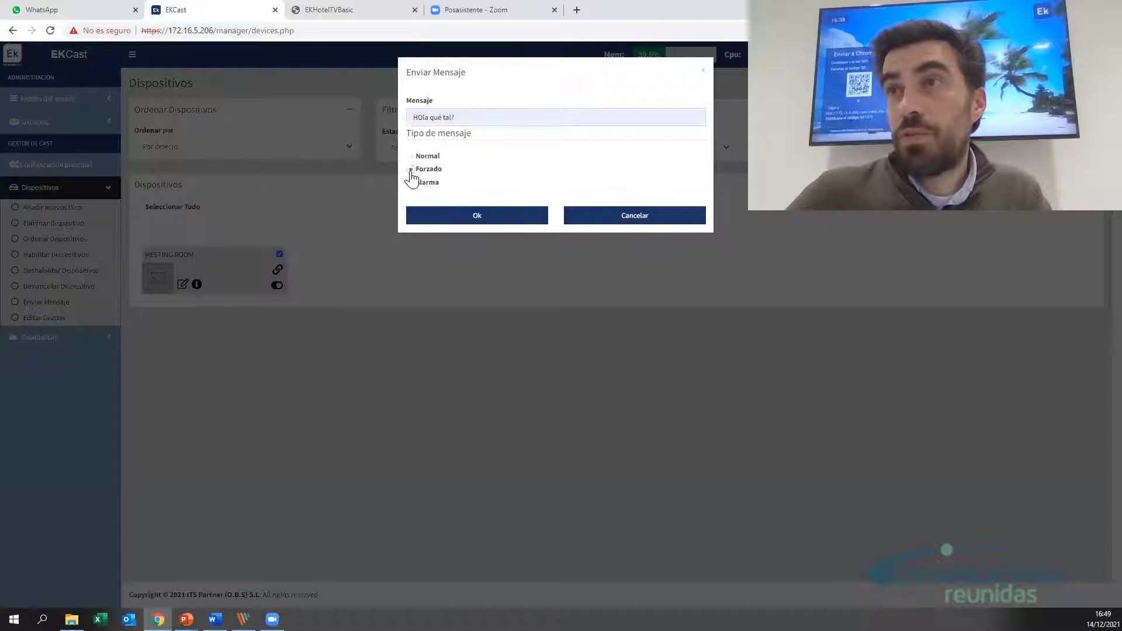
click(479, 221)
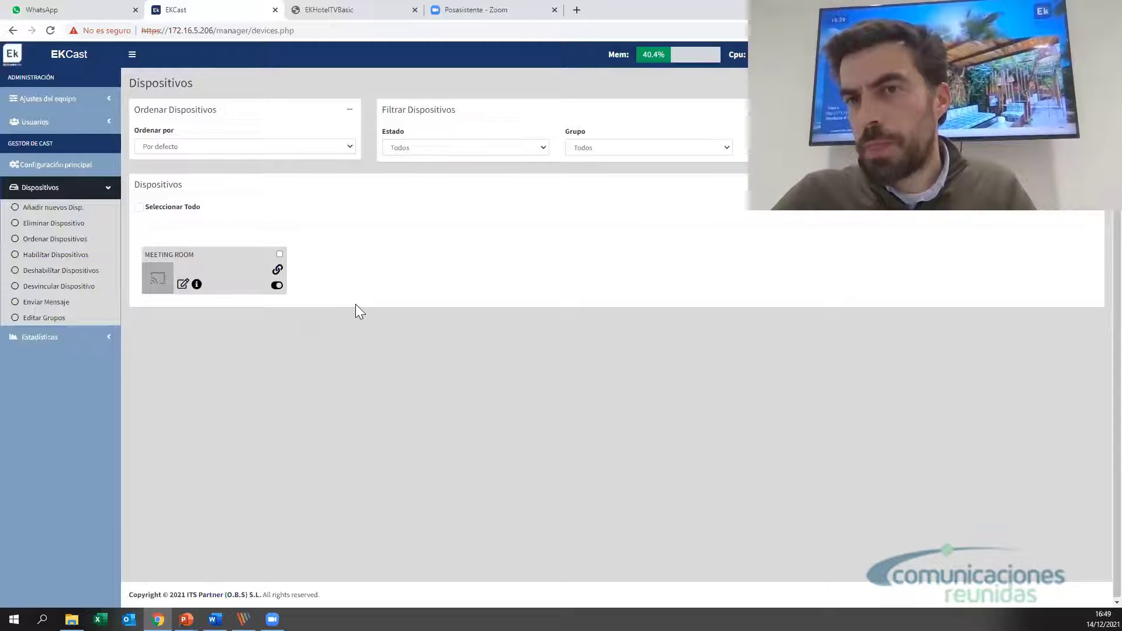
Examine the options for adding new devices and for filtering devices by status and group, without applying any.
click(278, 254)
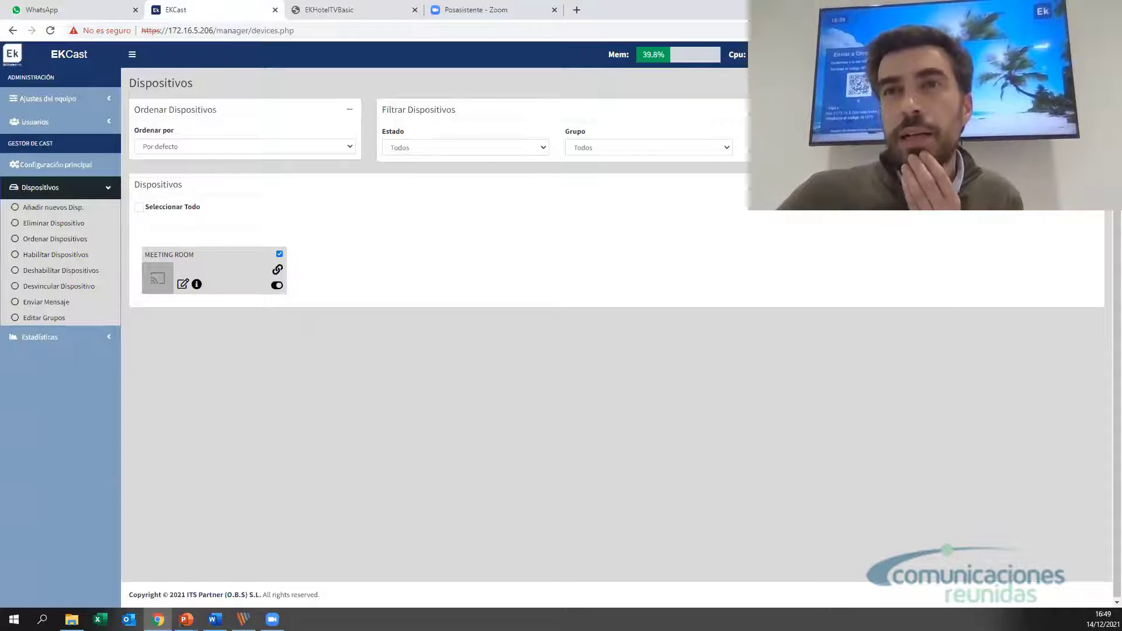
click(50, 210)
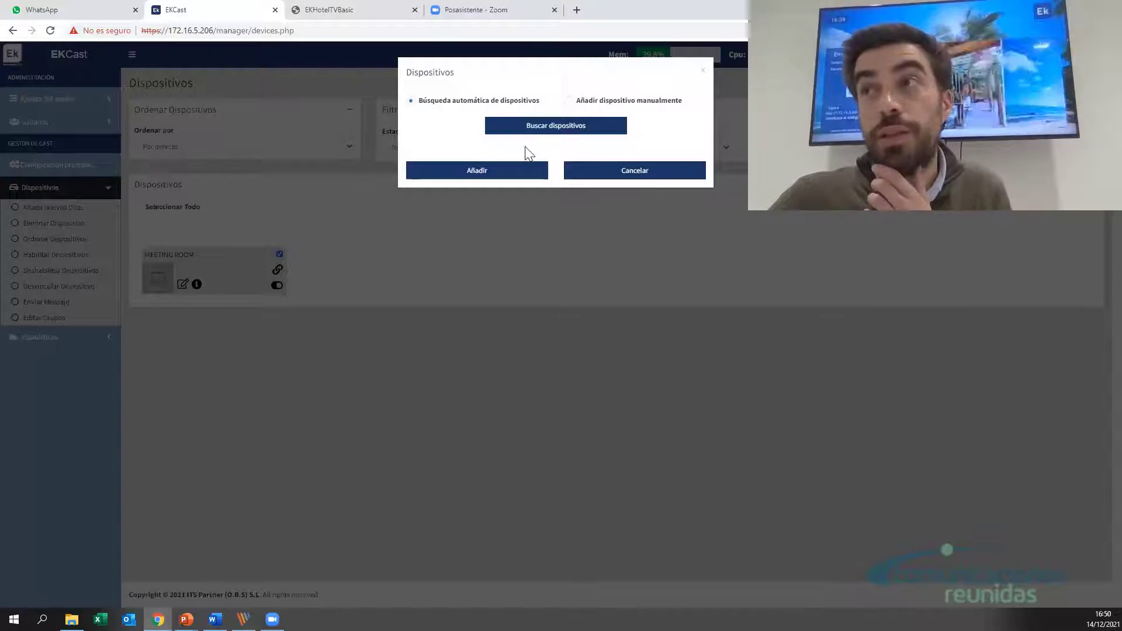
click(597, 175)
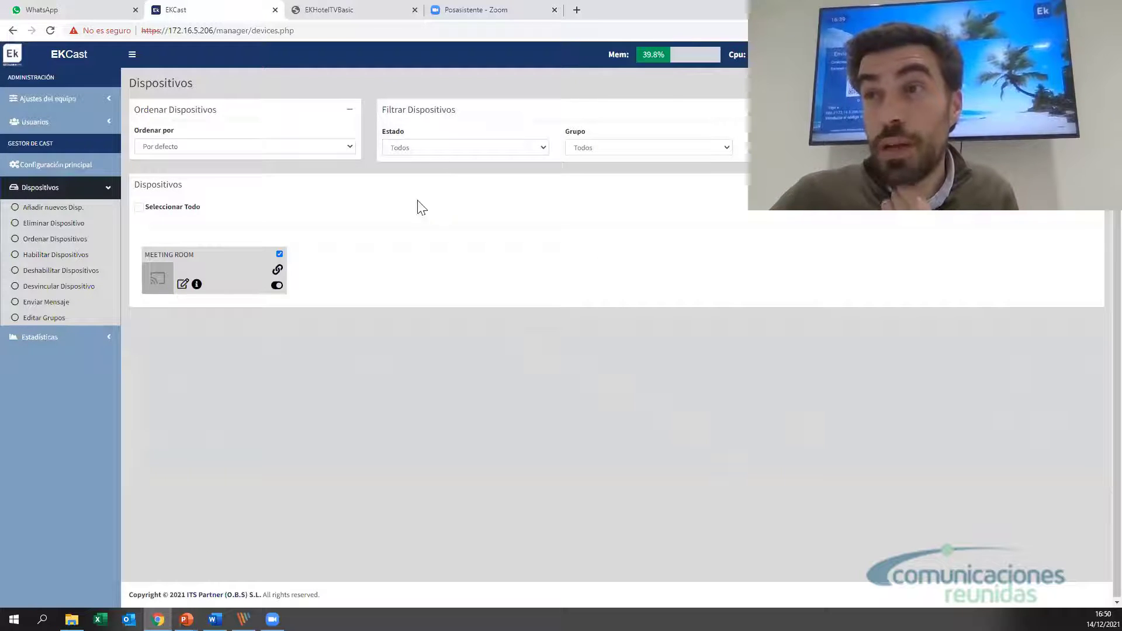
click(431, 151)
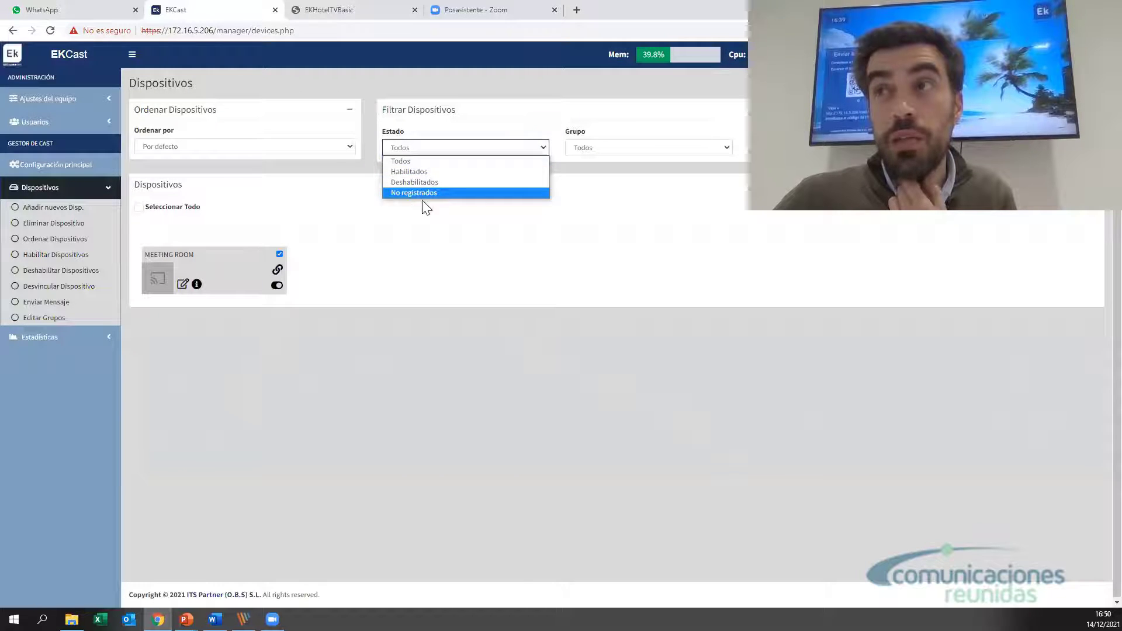
click(628, 150)
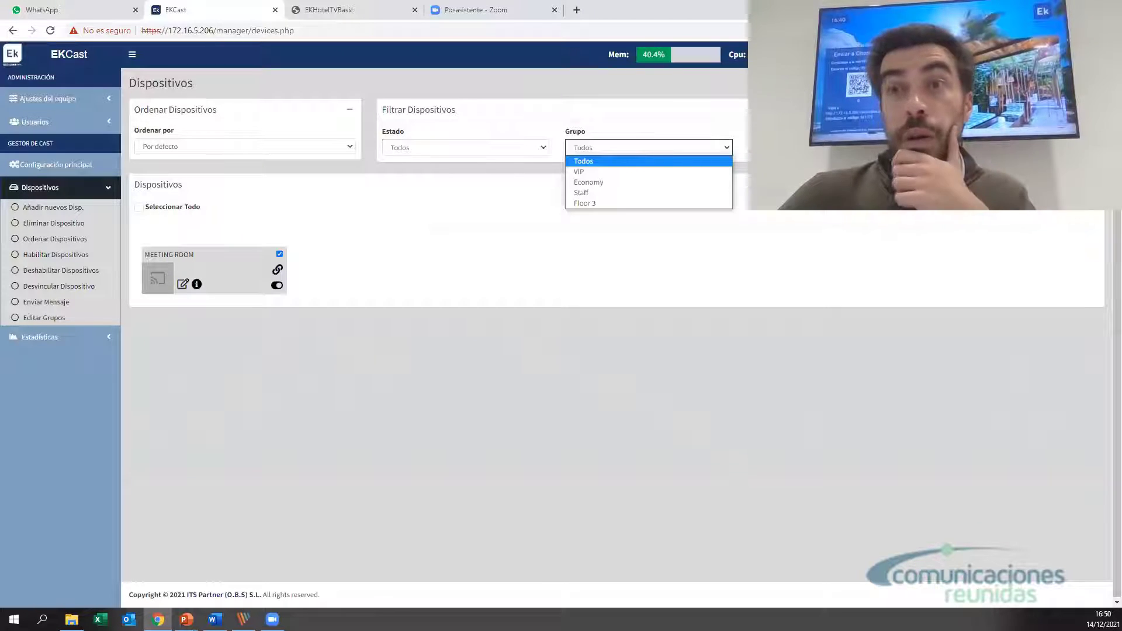
View the casting history and usage statistics.
click(32, 342)
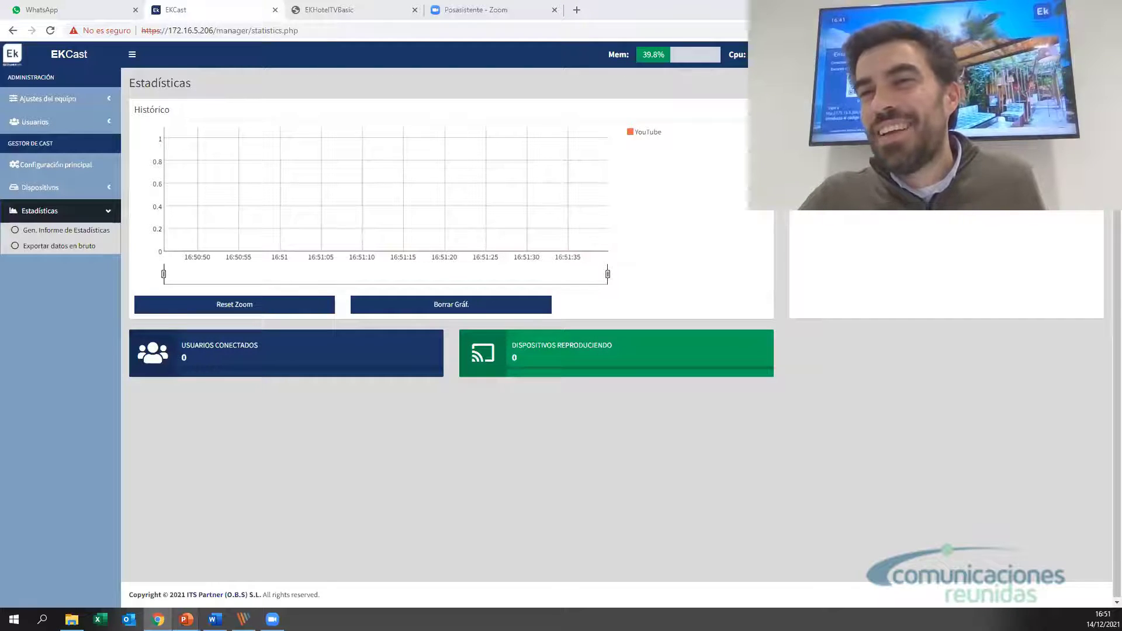
Switch to the PowerPoint slide show and advance to the slide "CABECERA DE TRANSMODULACIÓN CM".
mouse_move(186, 619)
click(310, 561)
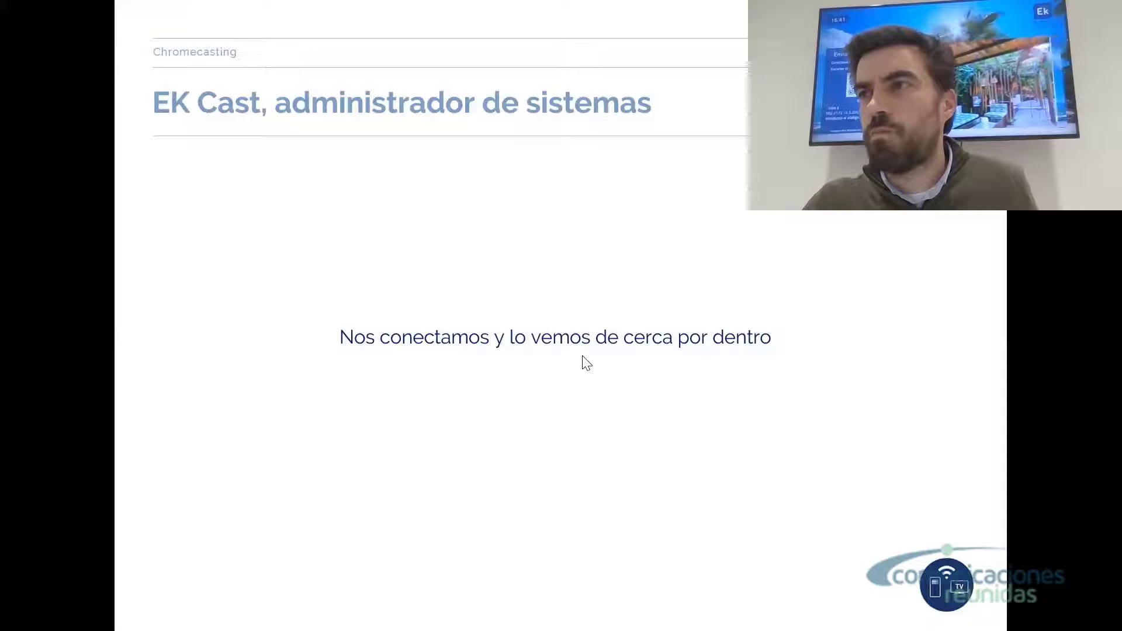
click(711, 445)
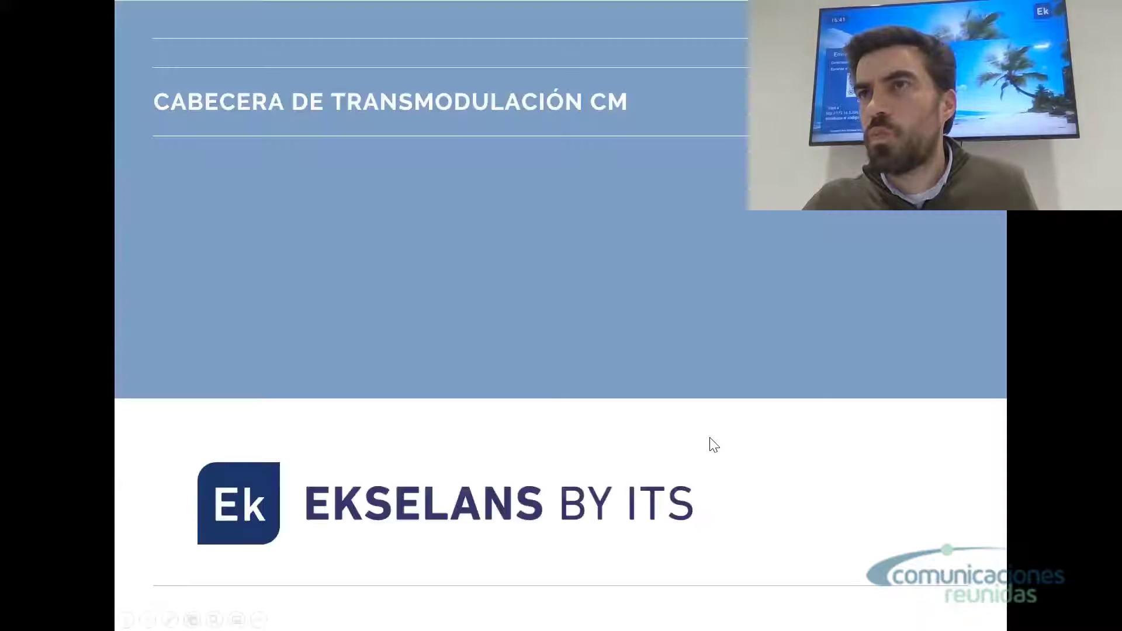
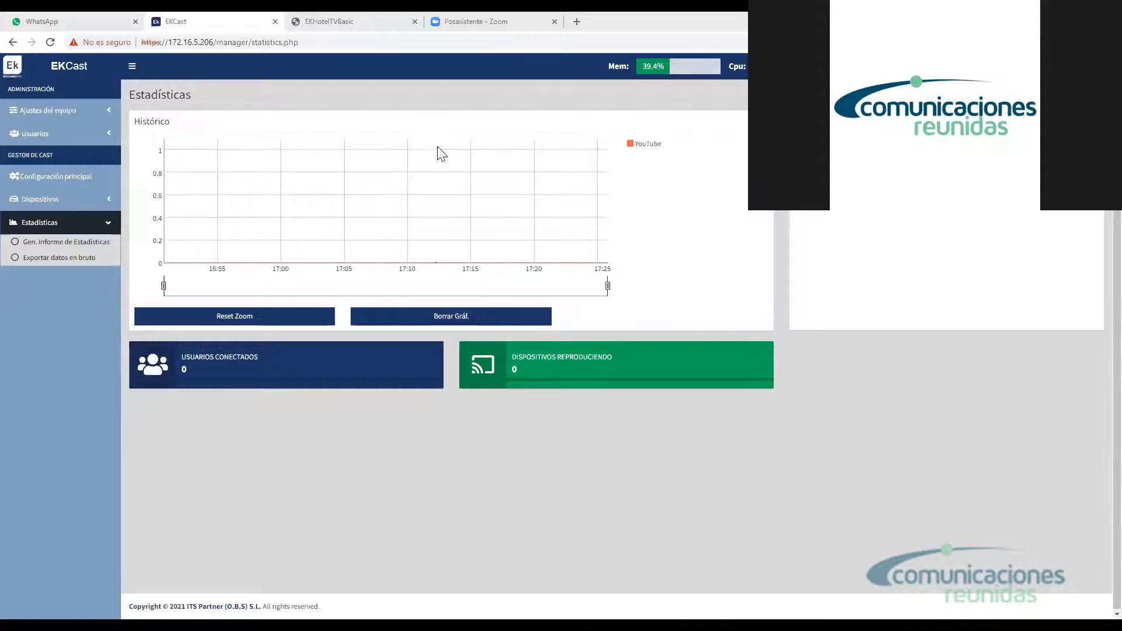
Switch to the EKHotelTVBasic web manager and view its main configuration.
click(343, 20)
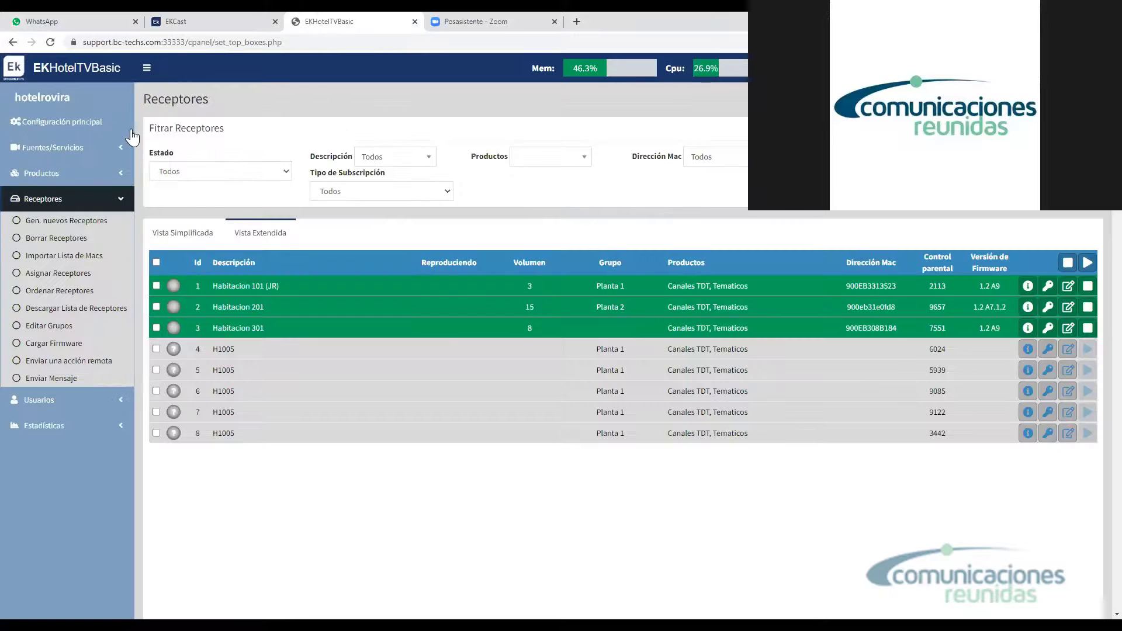
click(31, 126)
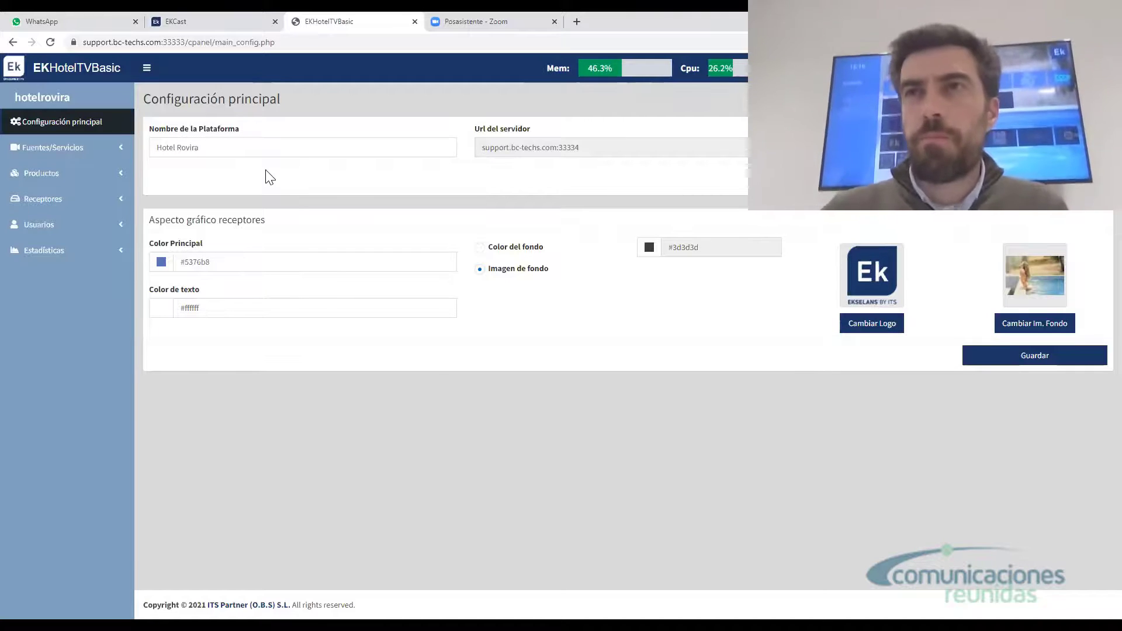
click(50, 124)
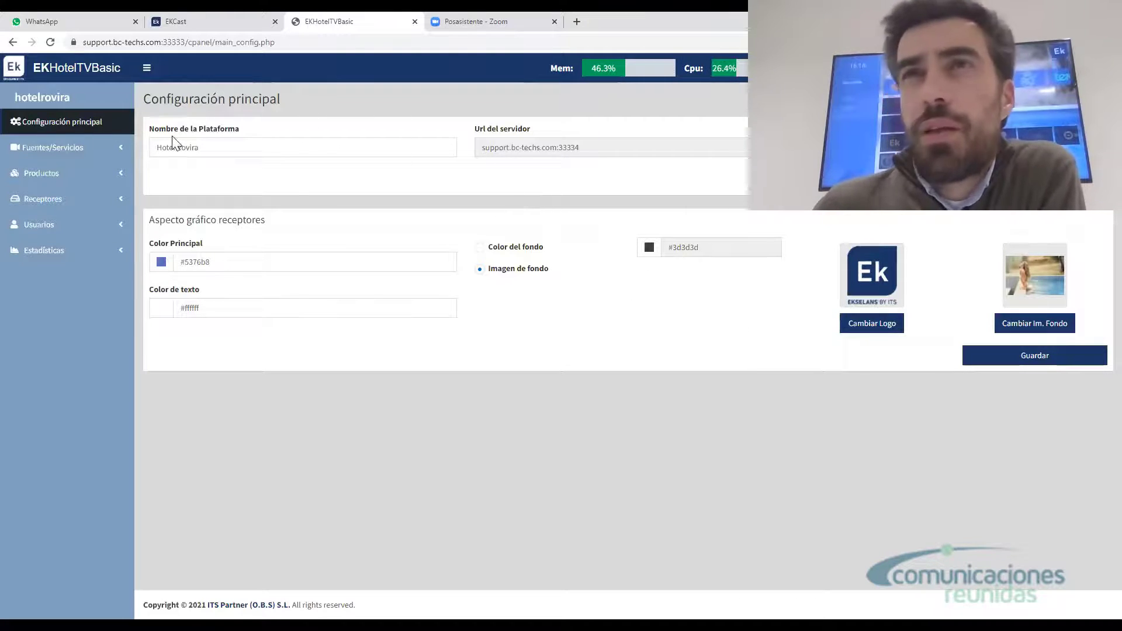
Inspect the external URLs of the Antena3HD and TEN sources in Fuentes/Servicios, closing each without changes.
click(87, 150)
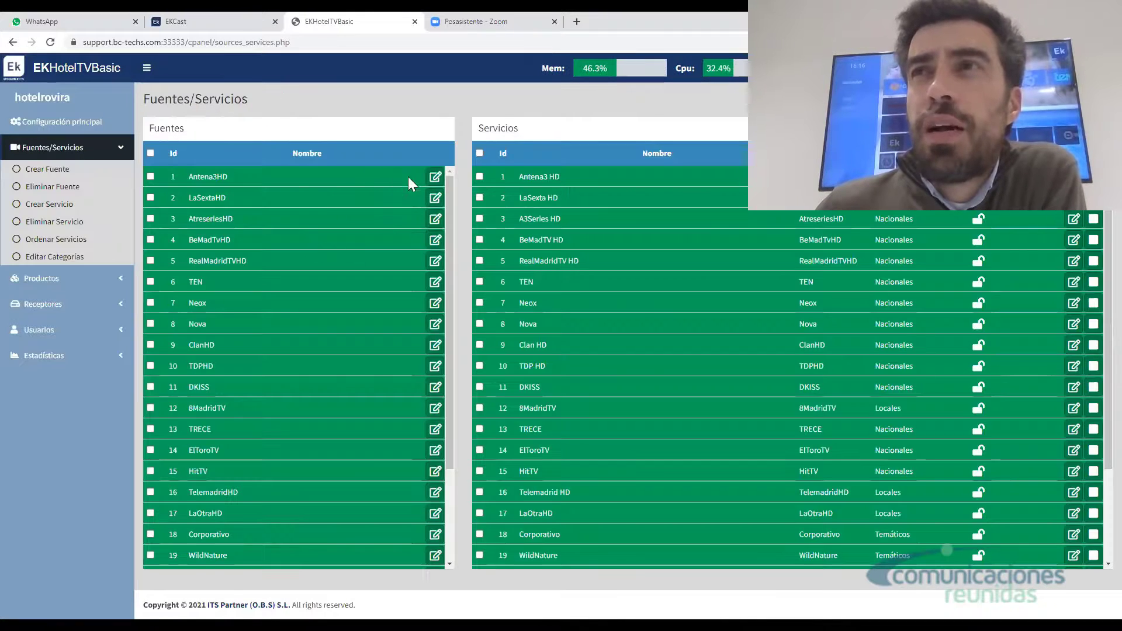
click(435, 177)
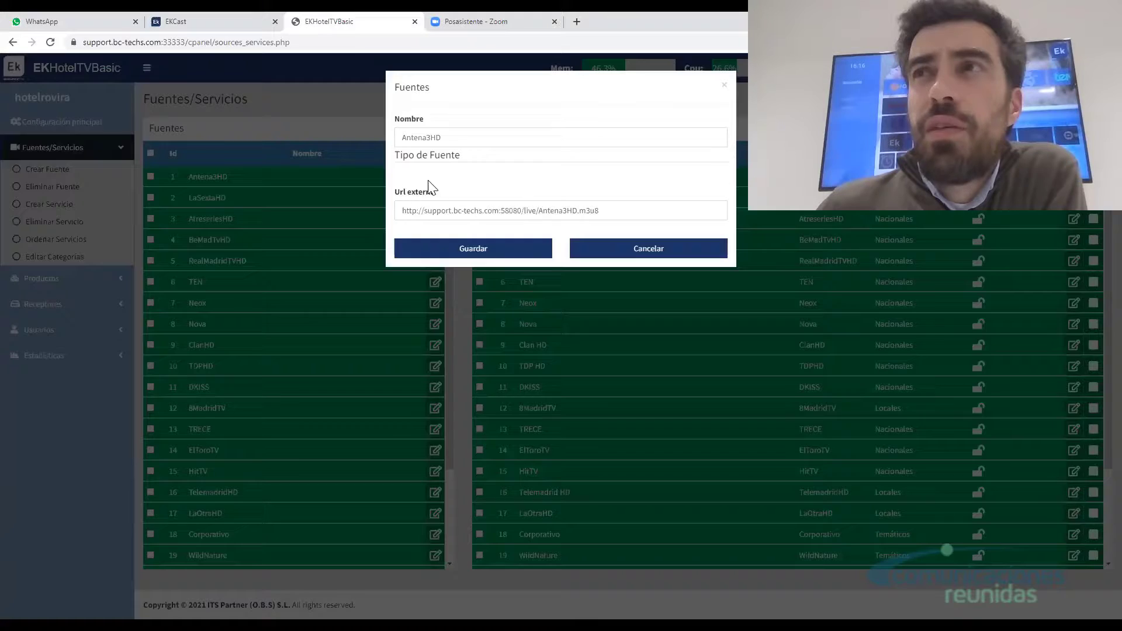
drag(602, 208, 395, 211)
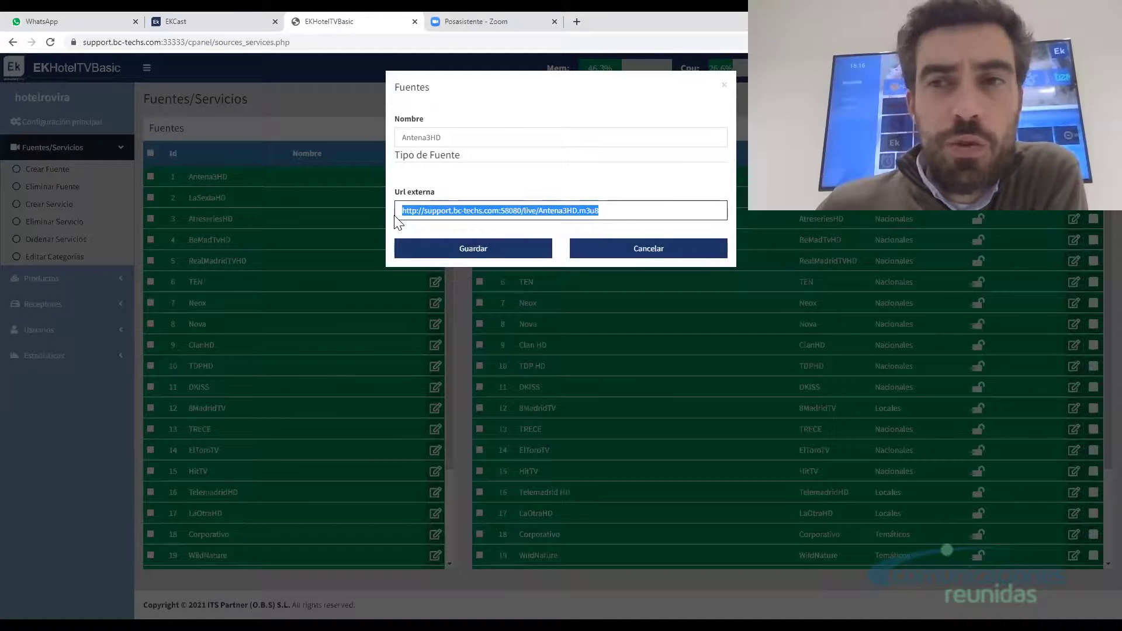
click(601, 257)
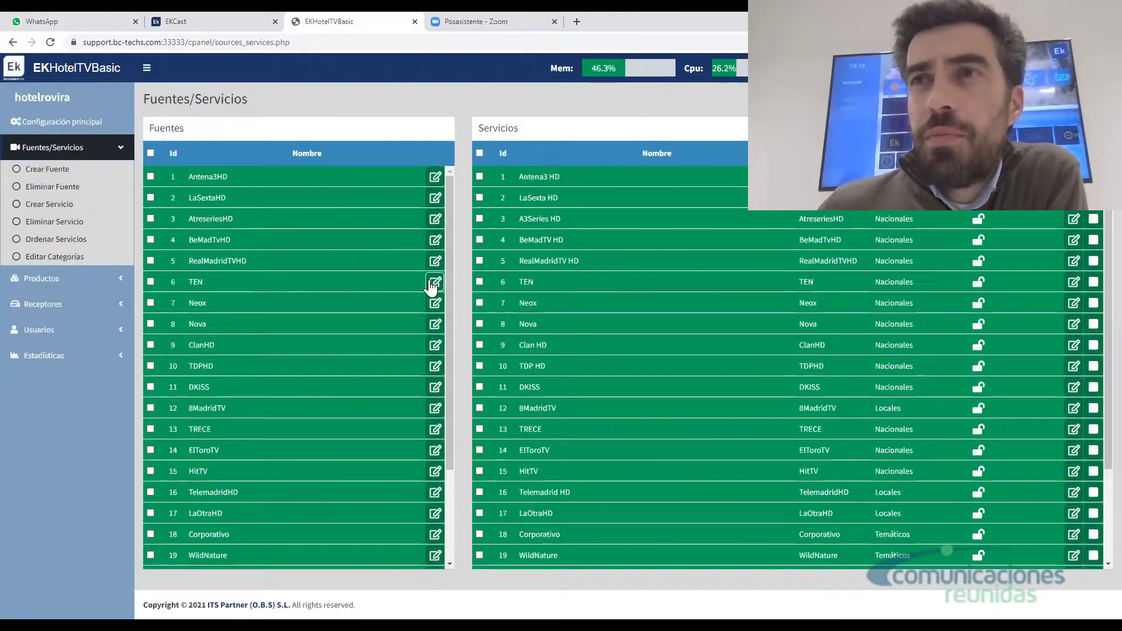
click(435, 283)
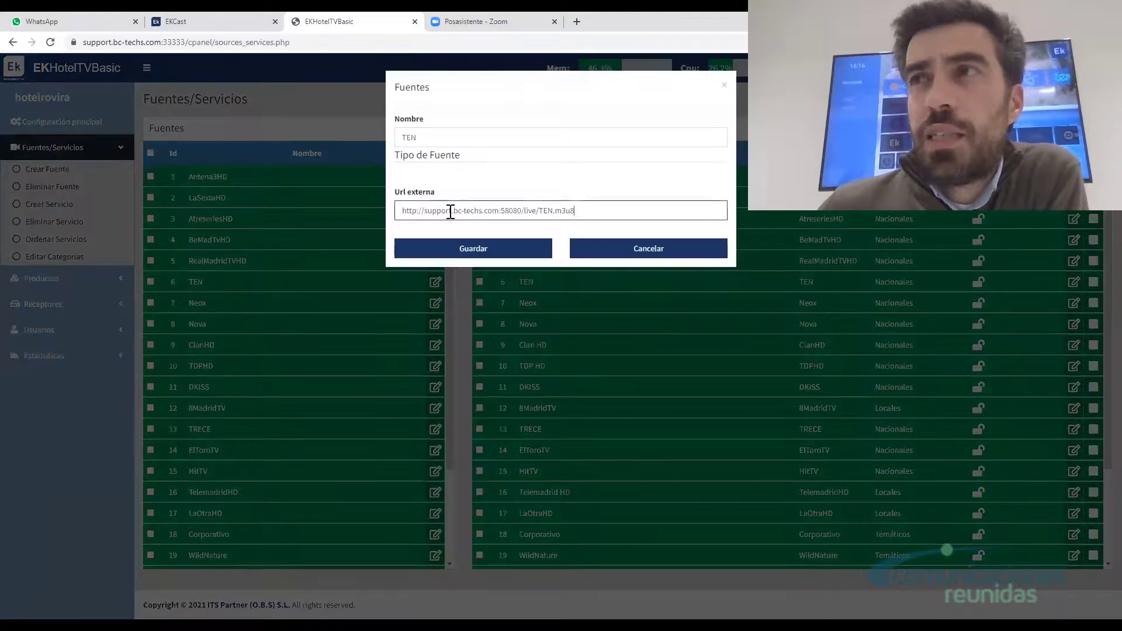
drag(451, 211, 390, 217)
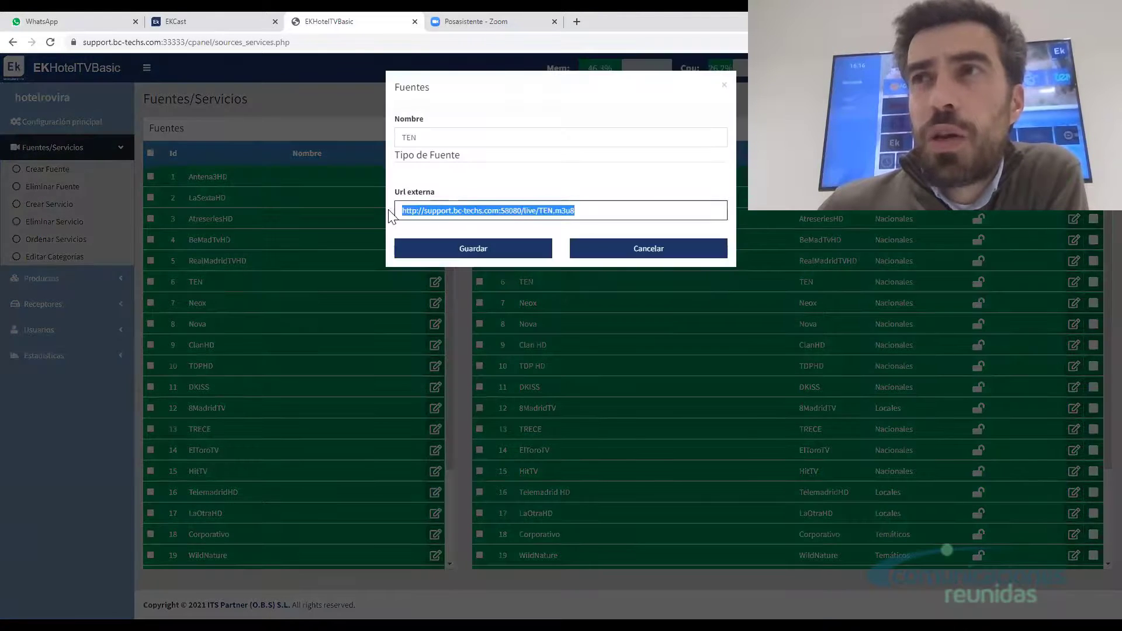
click(664, 251)
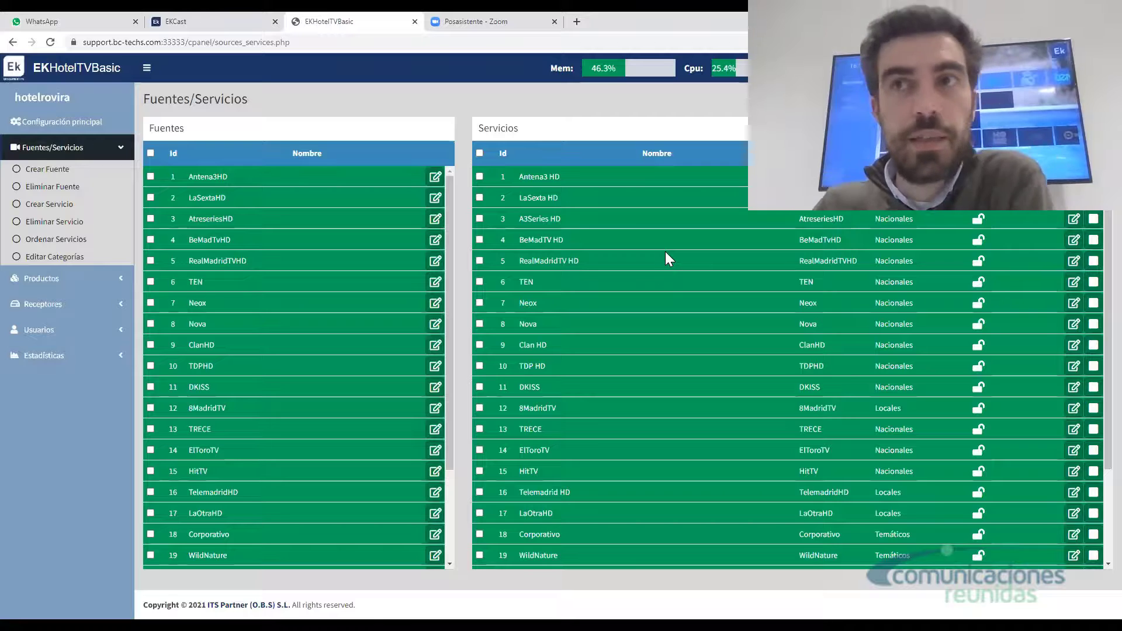
Inspect the external URL of the Corporativo source and close it without changes.
scroll(336, 420, down, 2)
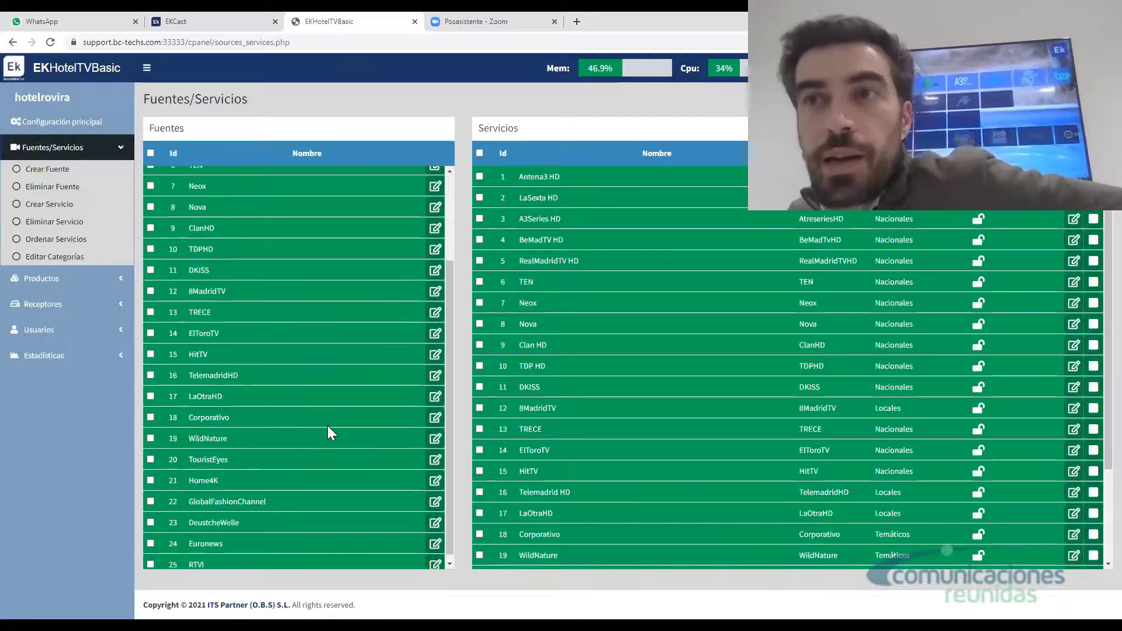
click(436, 417)
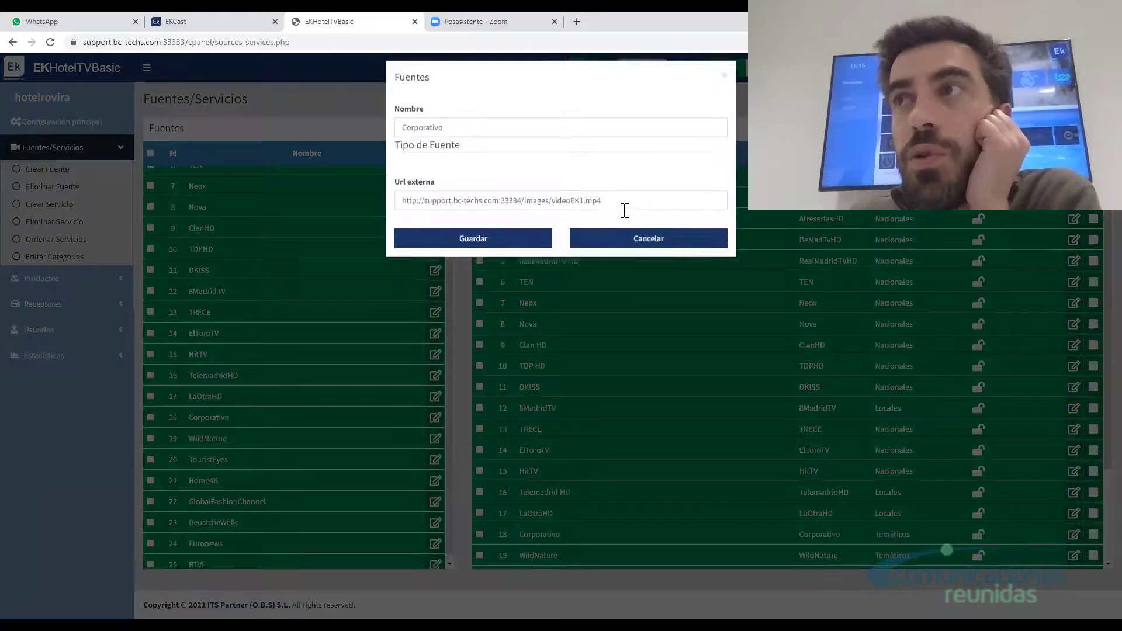
drag(625, 210, 419, 212)
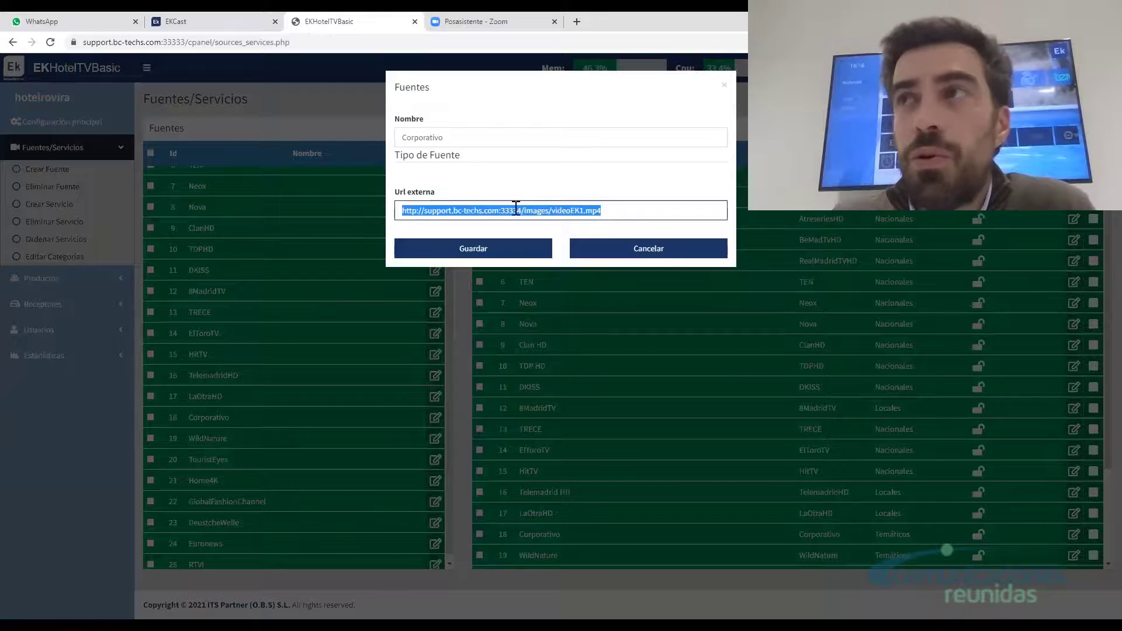
click(671, 249)
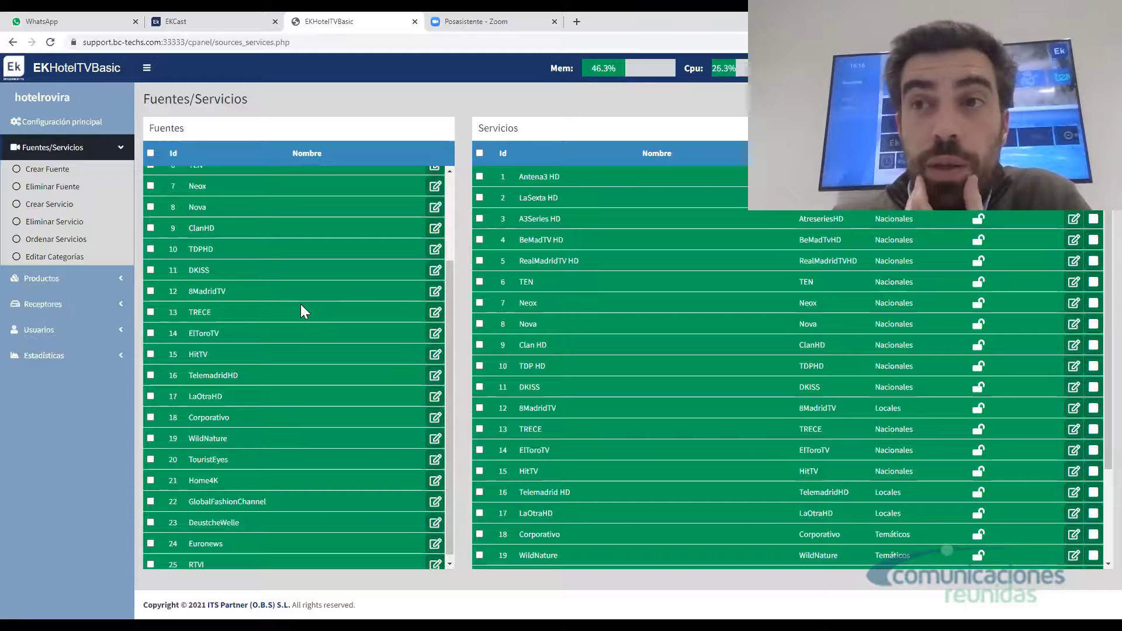
Examine the category choices of the A3Series HD service and the platform's category list without changing them.
scroll(308, 303, up, 2)
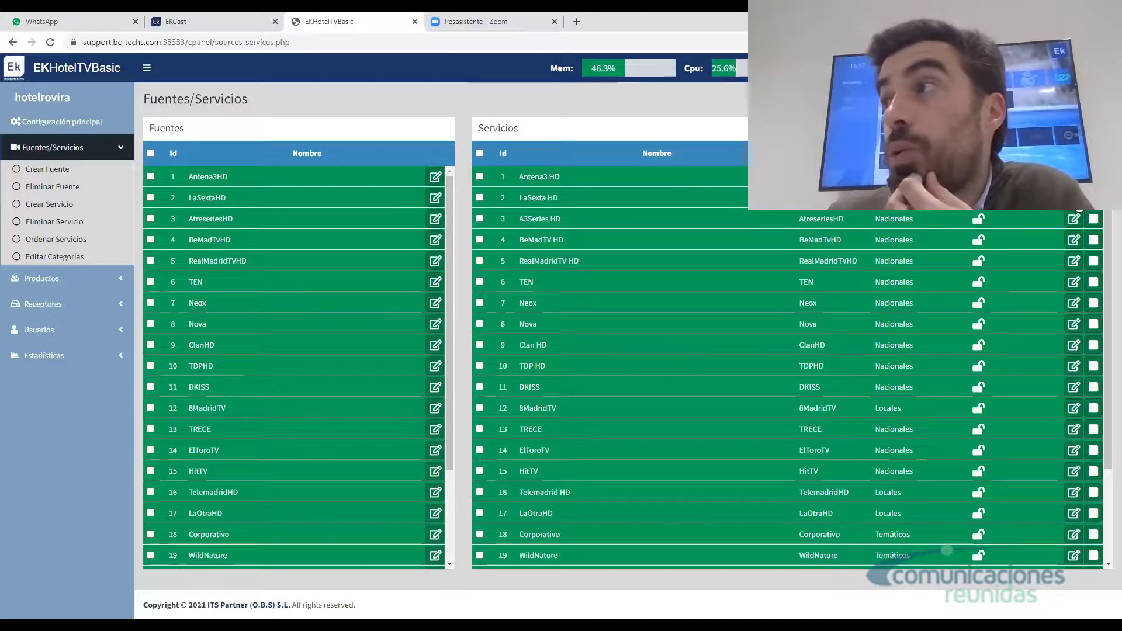
click(1074, 218)
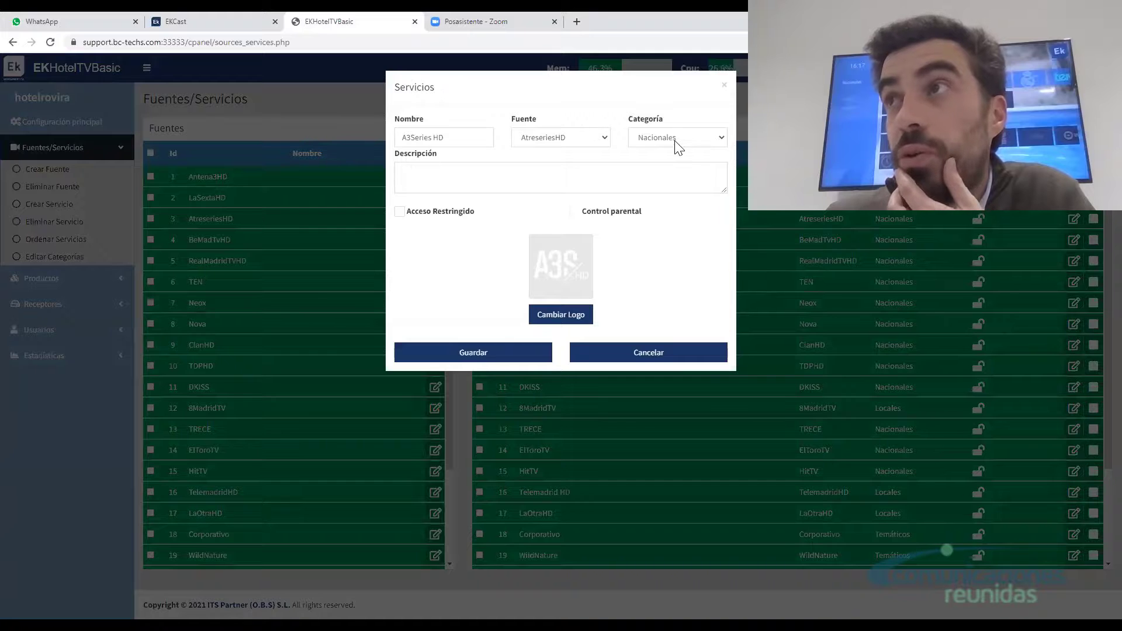
click(678, 140)
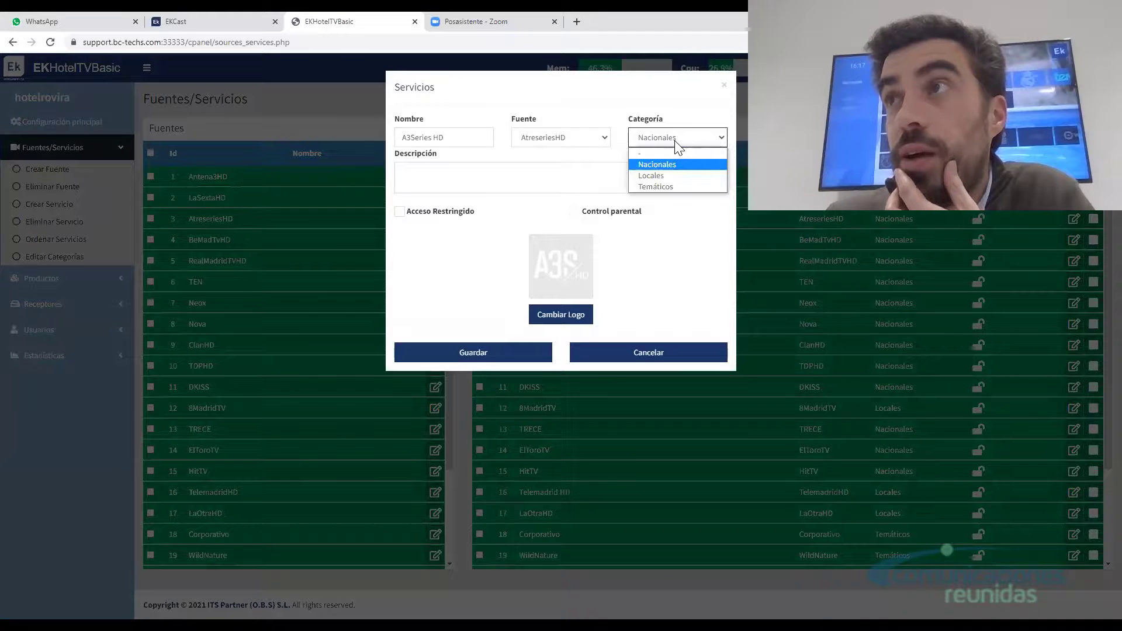
click(649, 353)
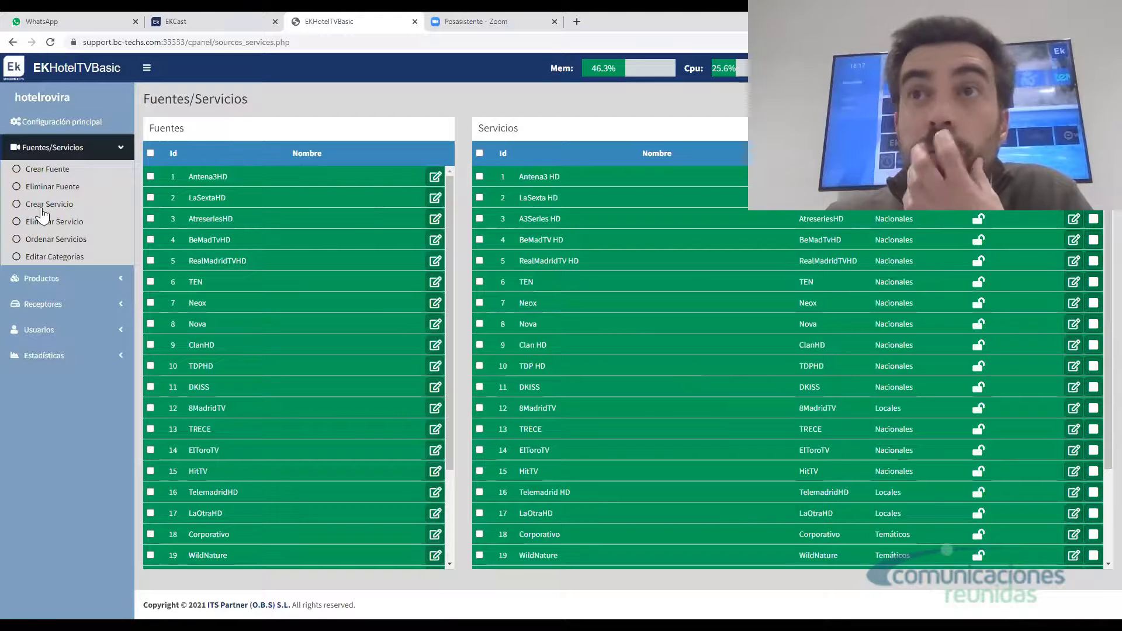
click(52, 260)
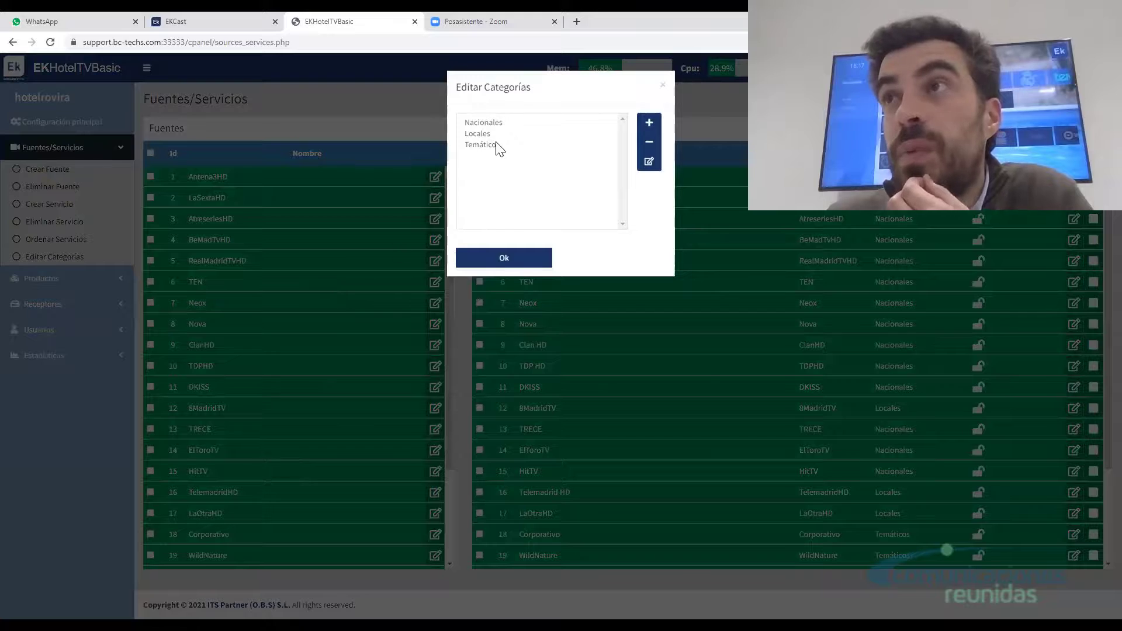
click(503, 259)
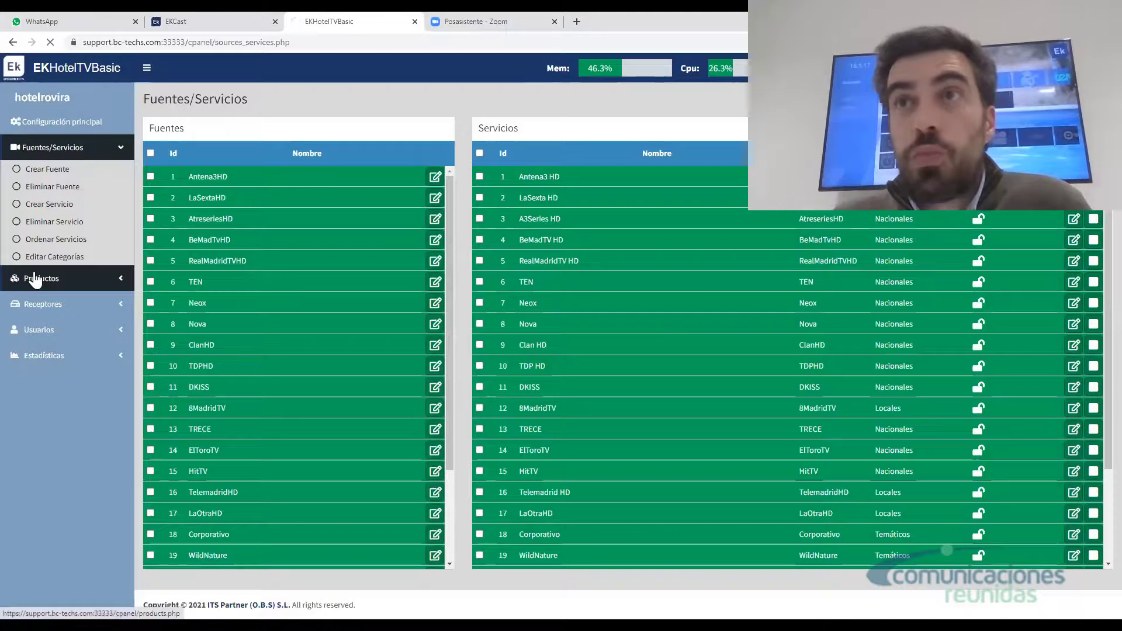
View the product packages with their assigned services and open the receivers overview.
click(36, 278)
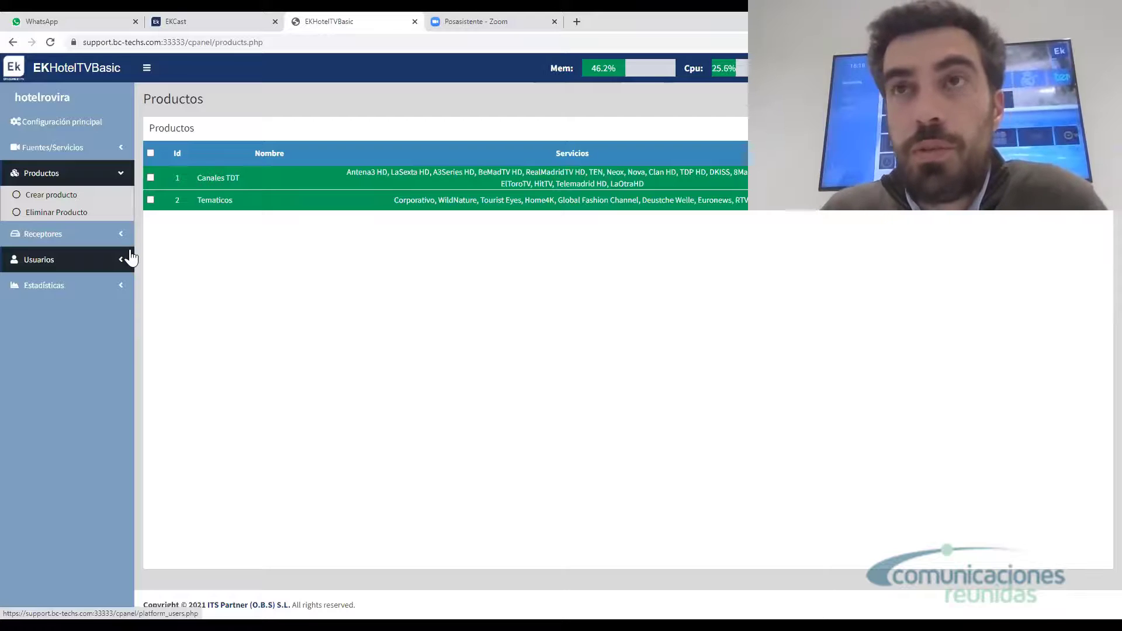
click(92, 241)
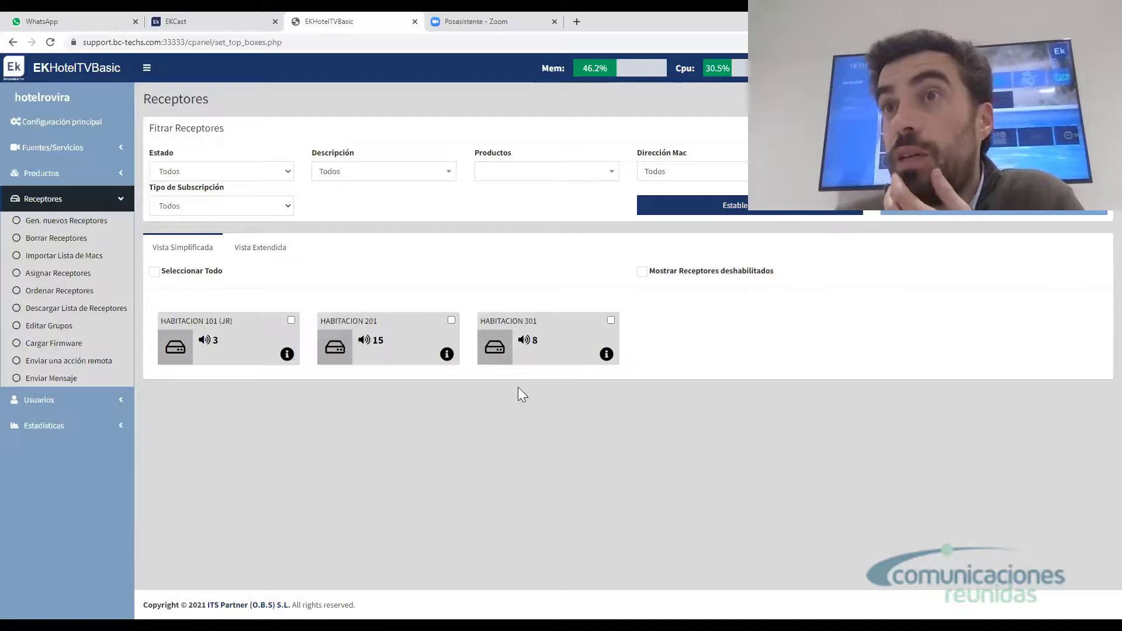
Send the message "Hola hola!" to the HABITACION 101 receiver as a Forzado message.
click(291, 321)
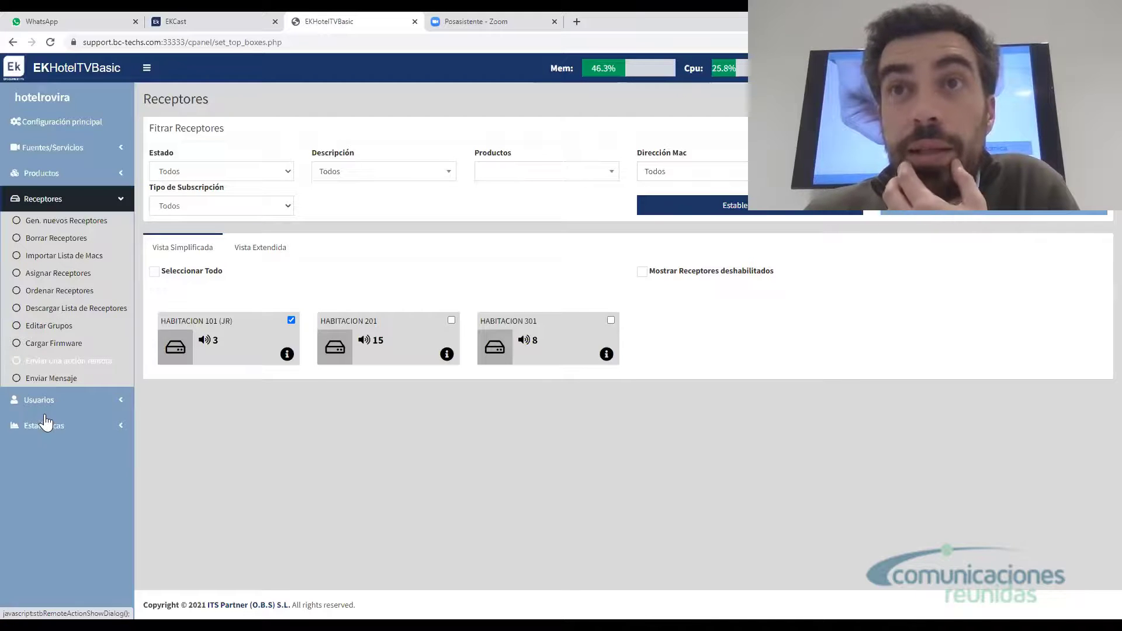
click(33, 379)
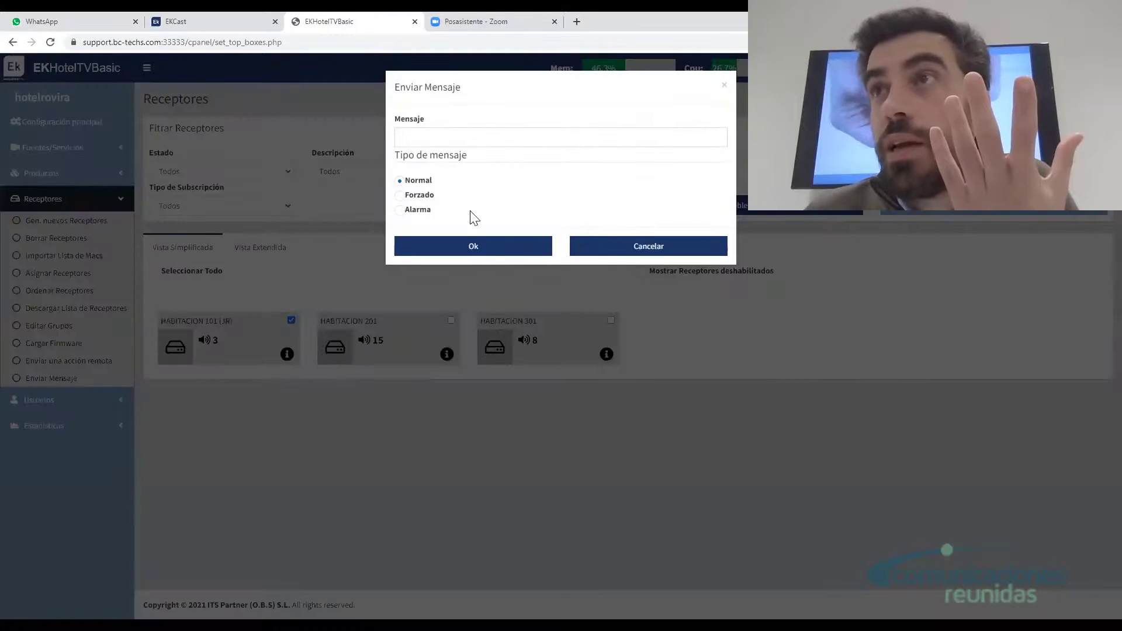
click(421, 138)
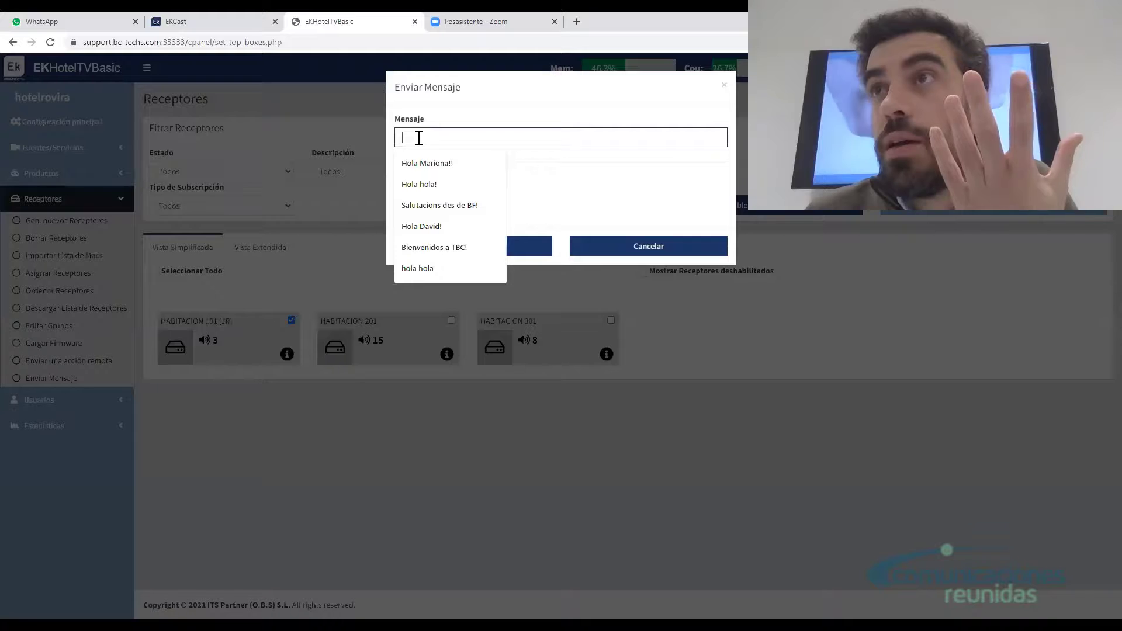
click(431, 185)
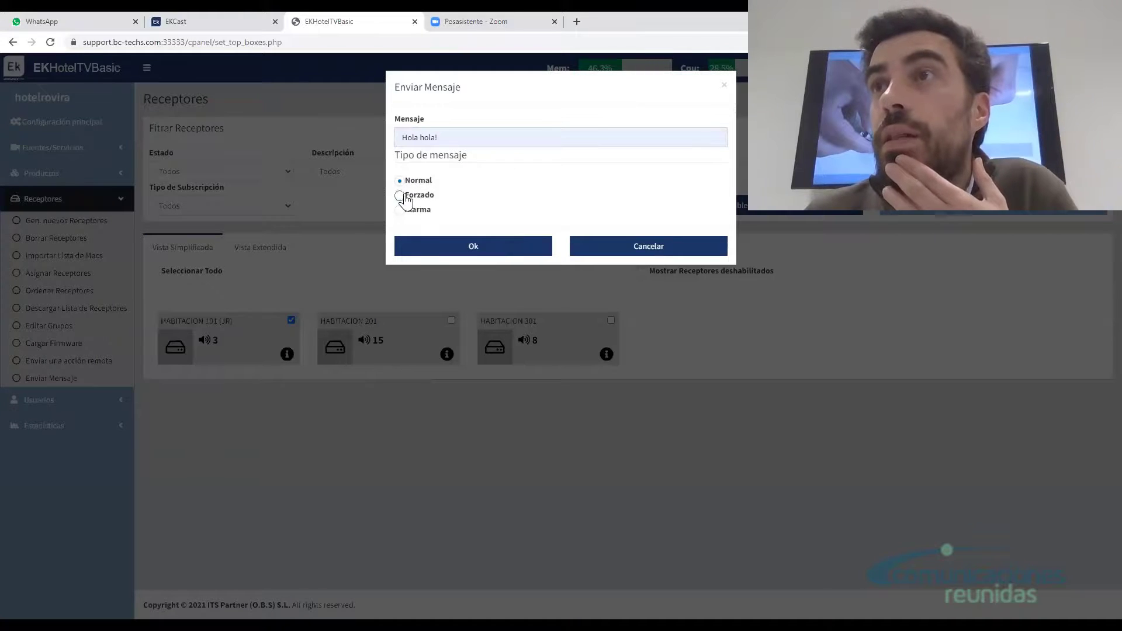
click(405, 197)
click(459, 245)
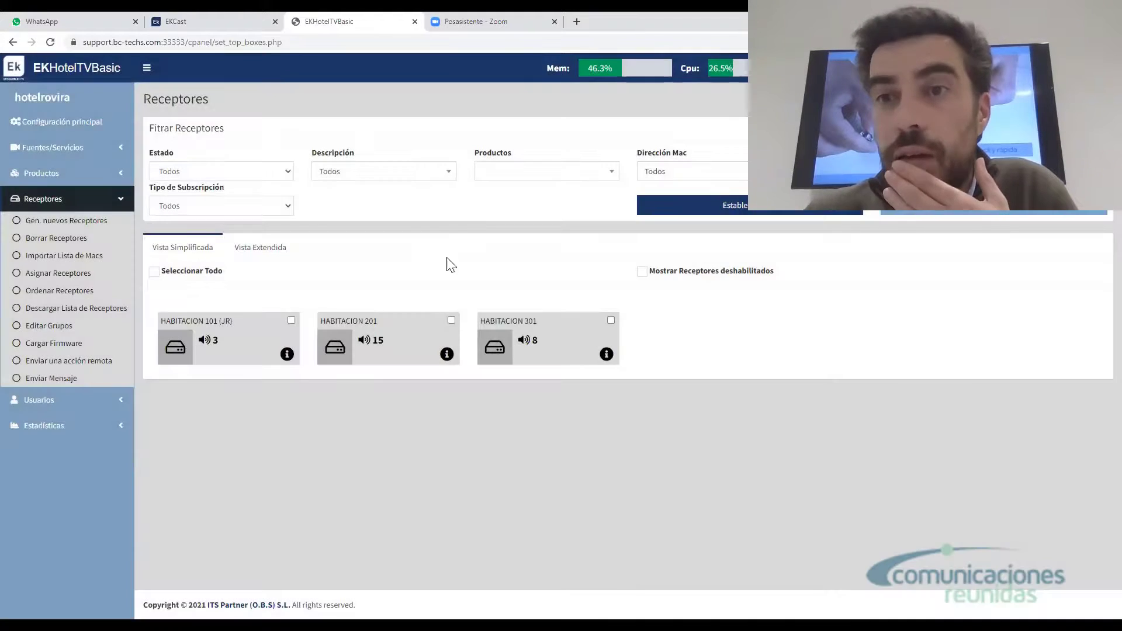
Send the message "Fuego" to the HABITACION 101 receiver as an Alarma message.
mouse_move(177, 350)
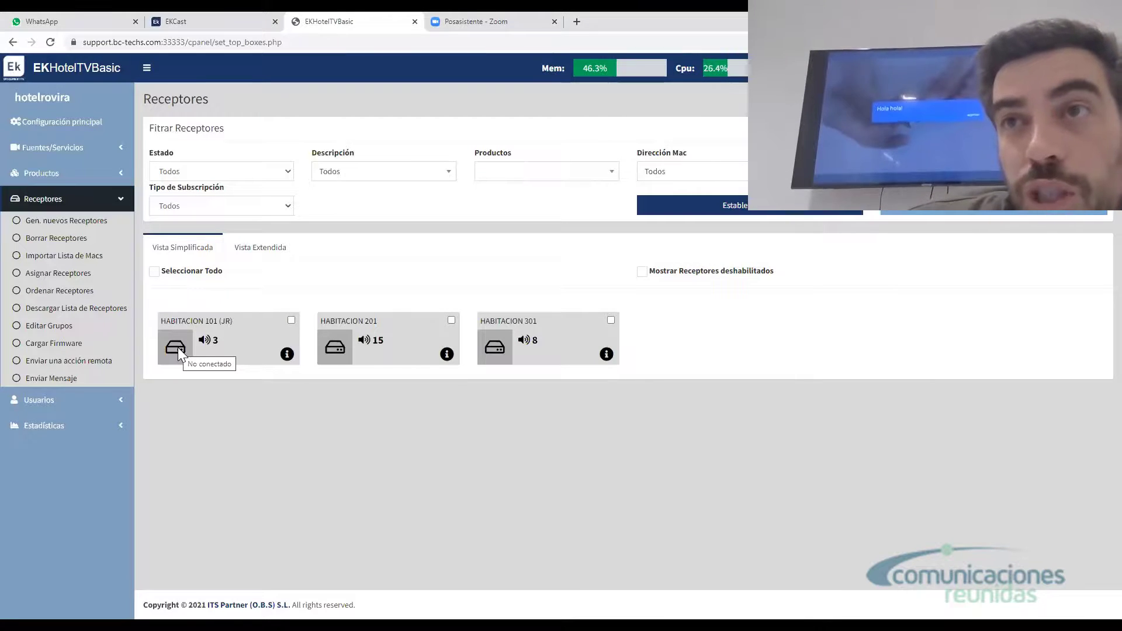
click(291, 321)
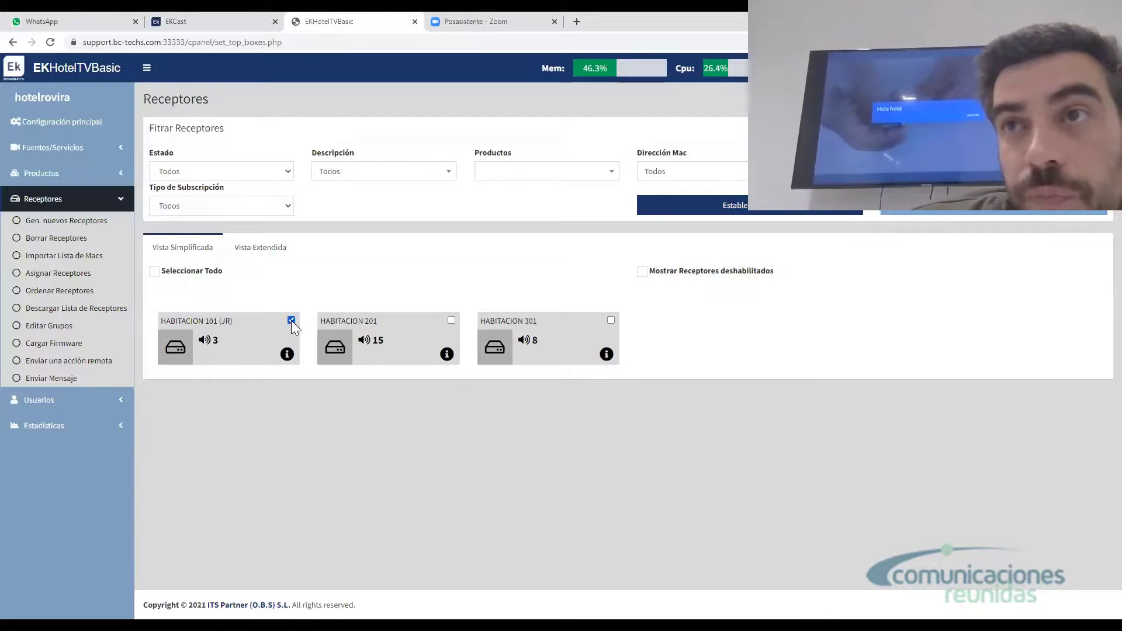
click(90, 378)
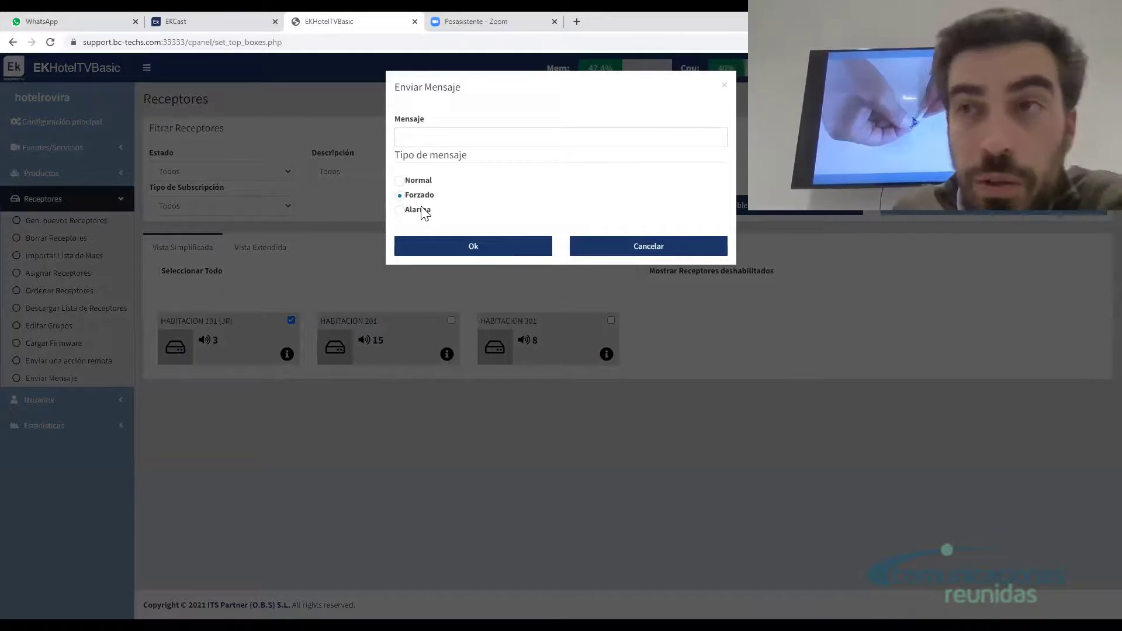
click(448, 135)
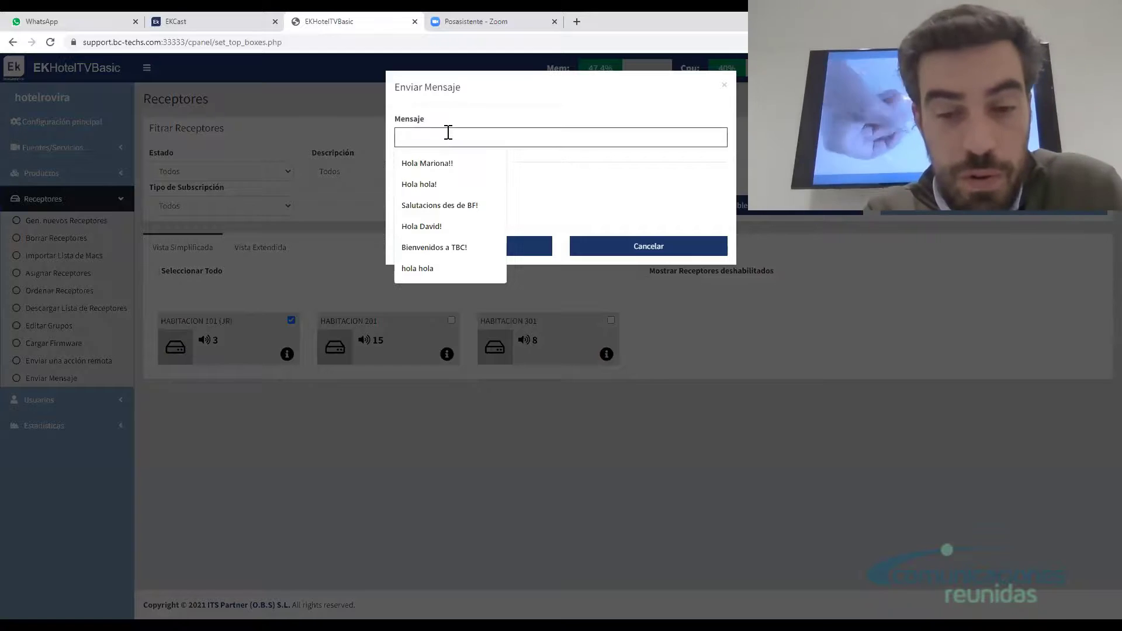
text(Fuego)
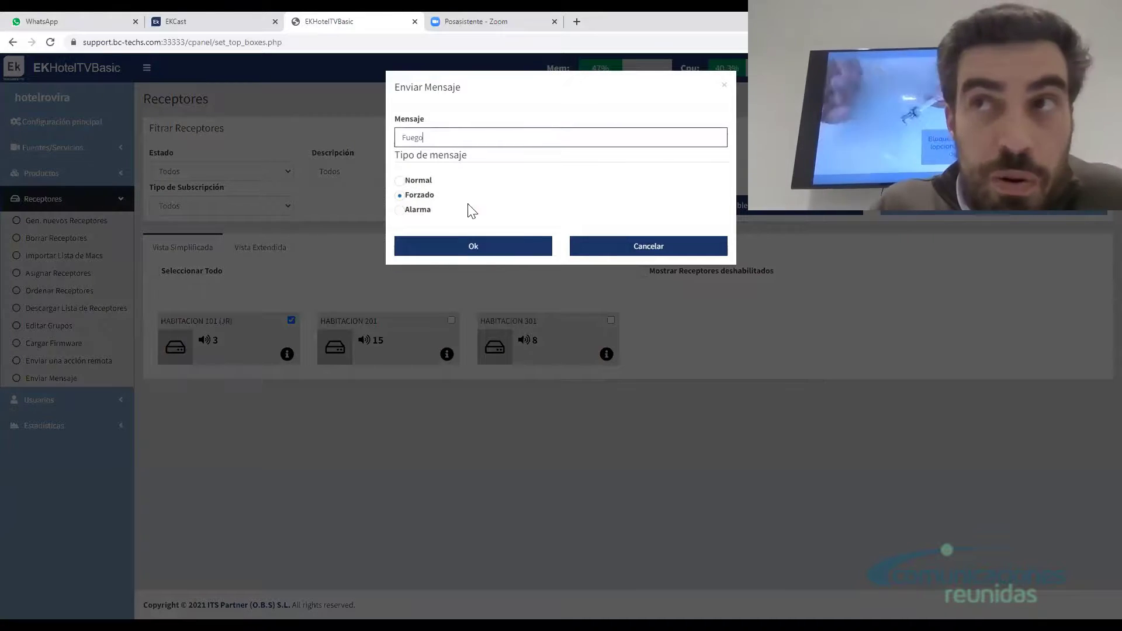
click(400, 210)
click(439, 247)
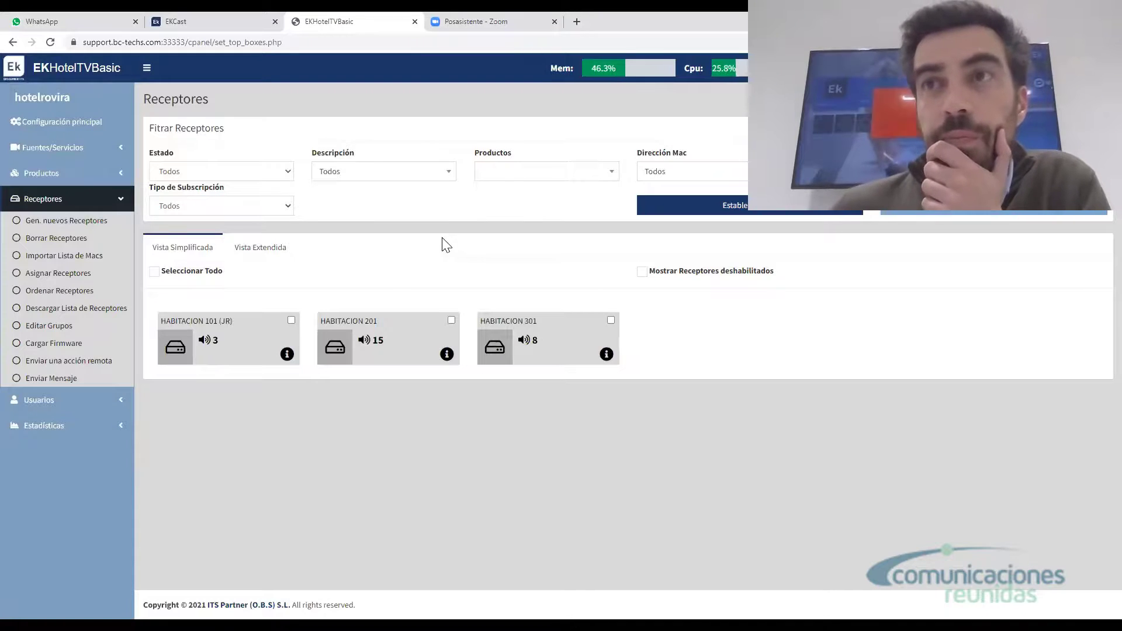
Send the HABITACION 101 receiver a remote action to play the TEN service (Reproducir Servicio).
click(291, 320)
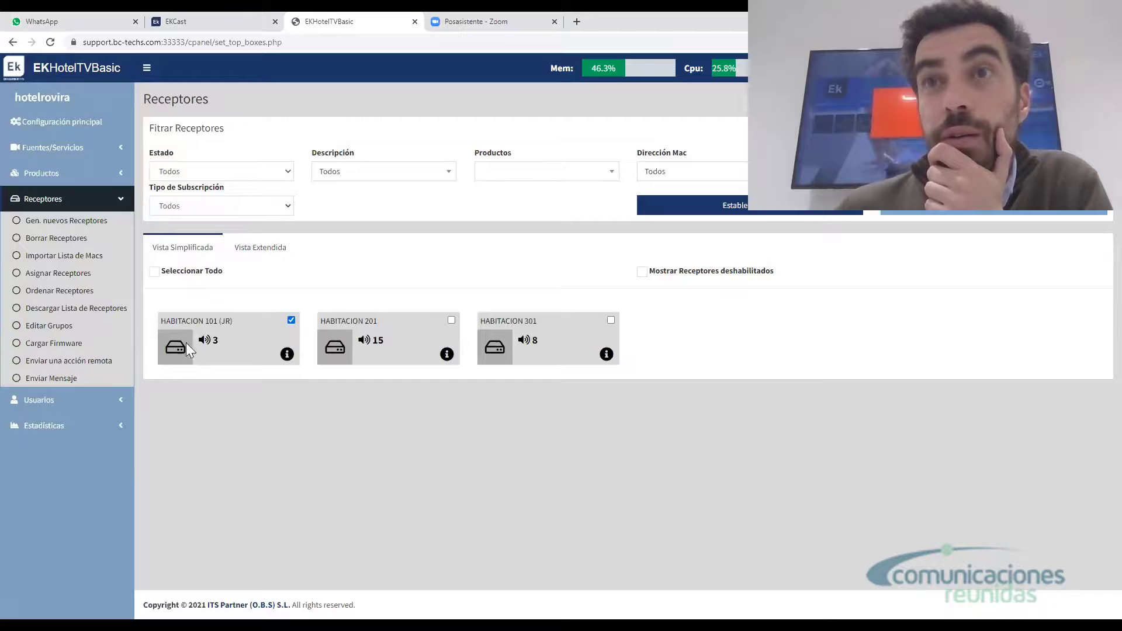
click(107, 362)
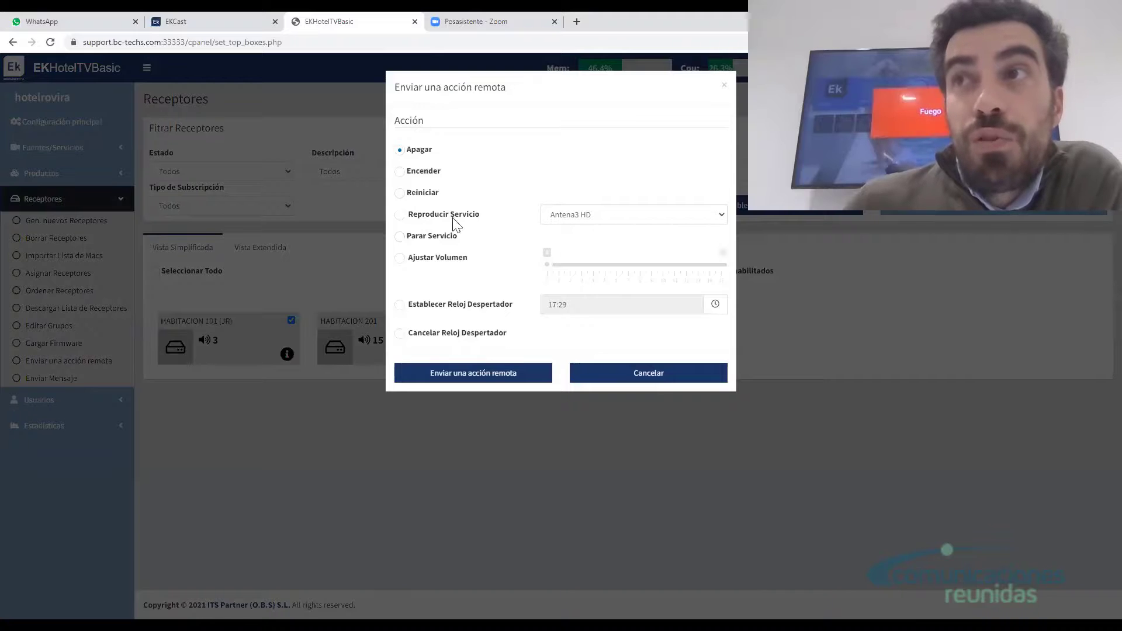
click(602, 215)
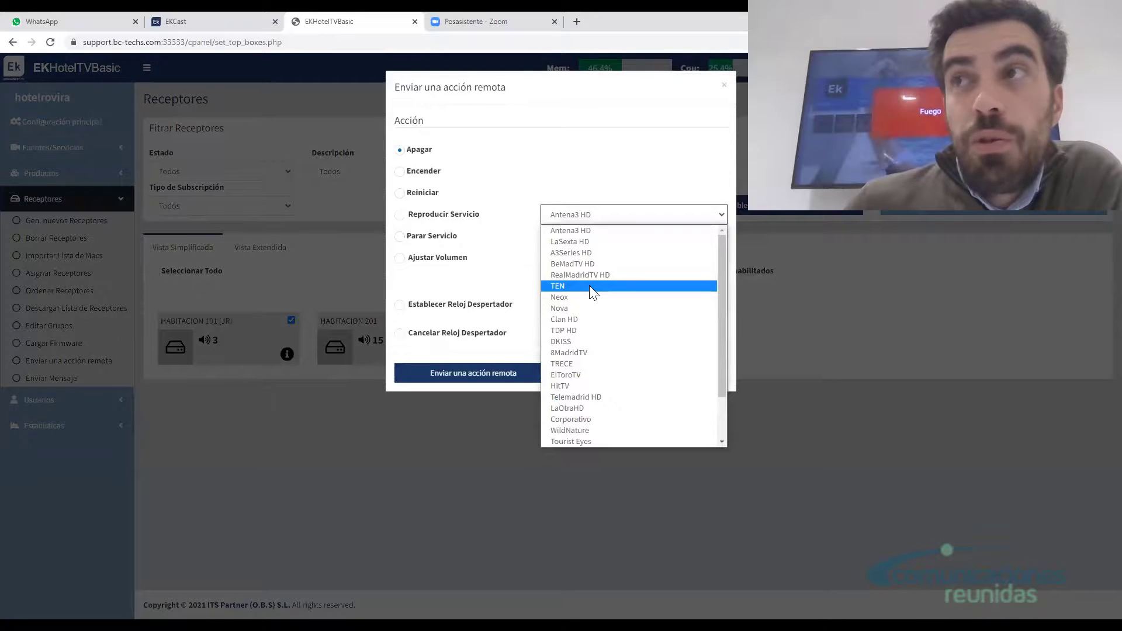
click(589, 285)
click(400, 216)
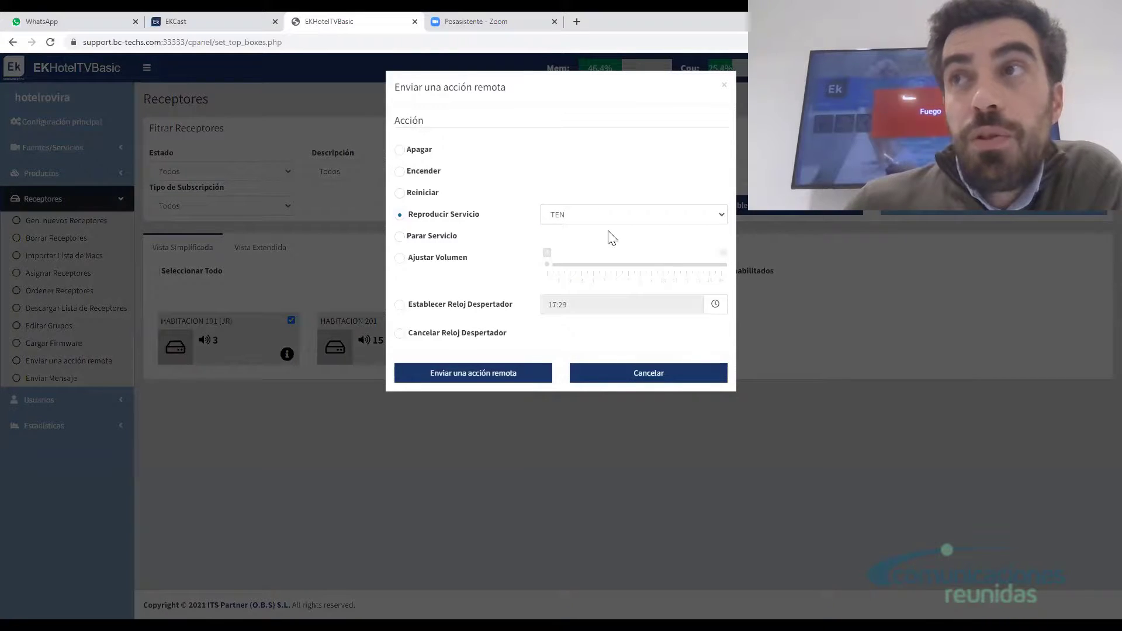
click(473, 378)
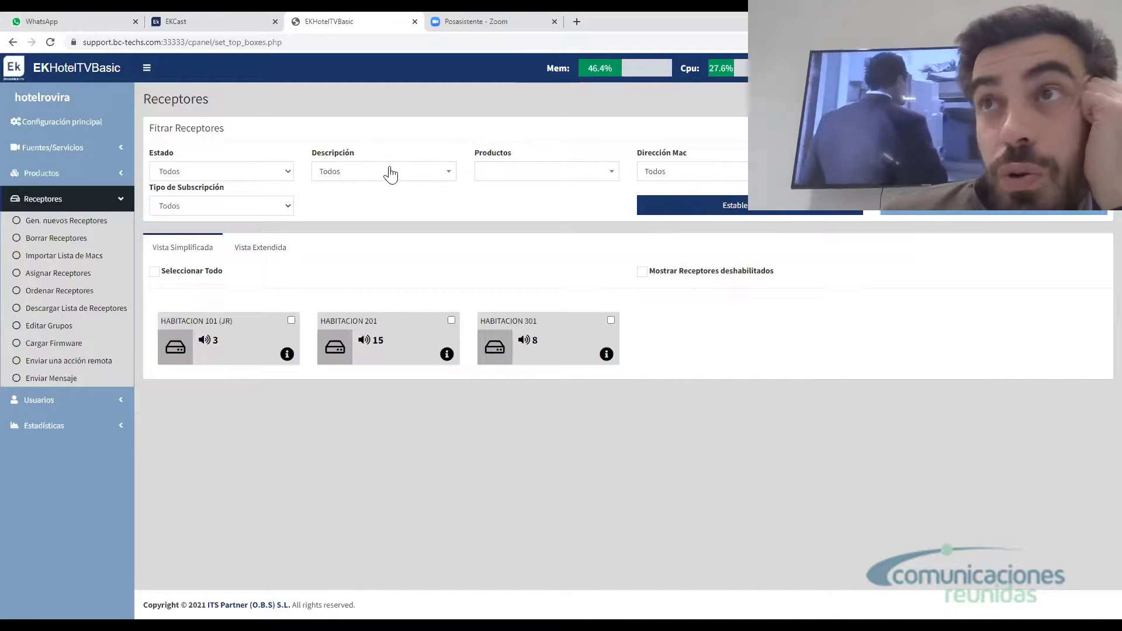
Examine the receiver filter options for products, description, subscription type, status and group.
click(489, 173)
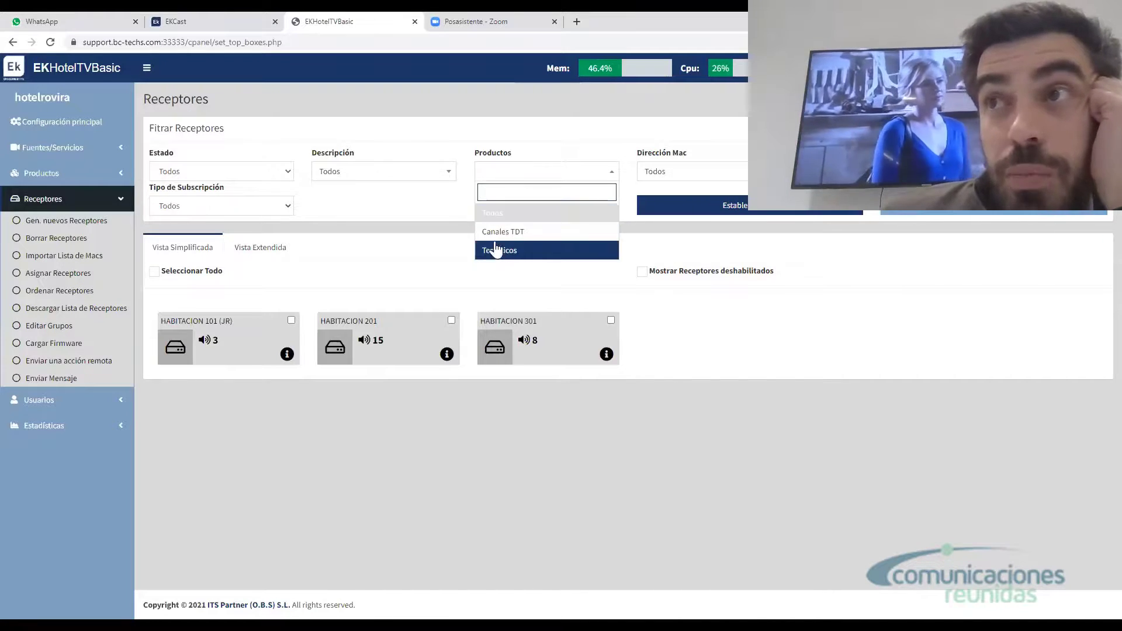
click(396, 175)
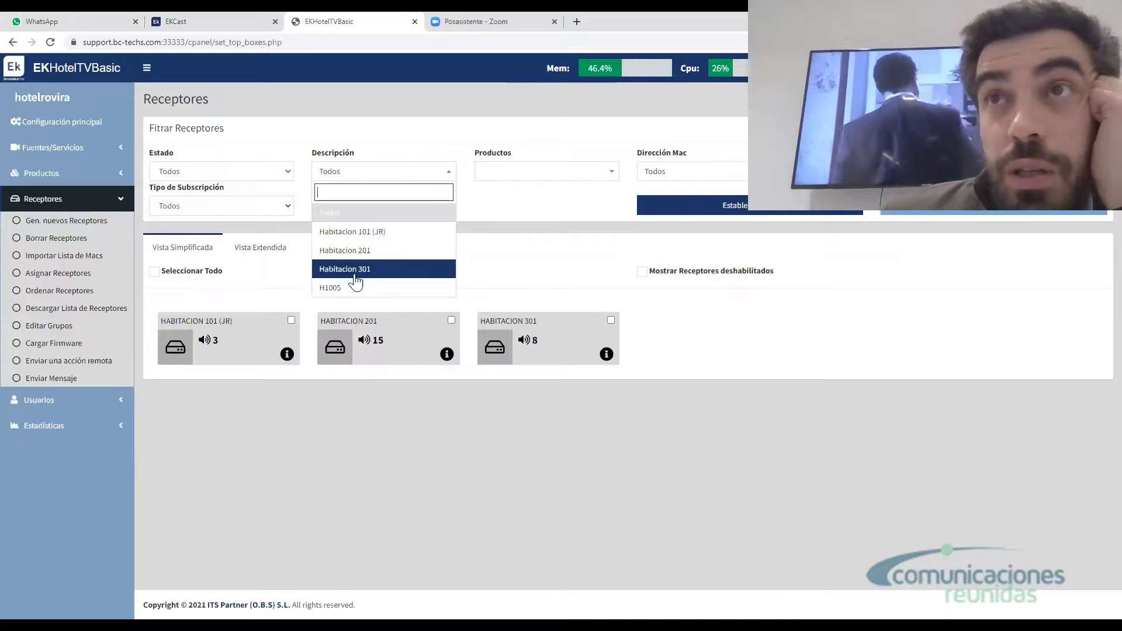
click(210, 208)
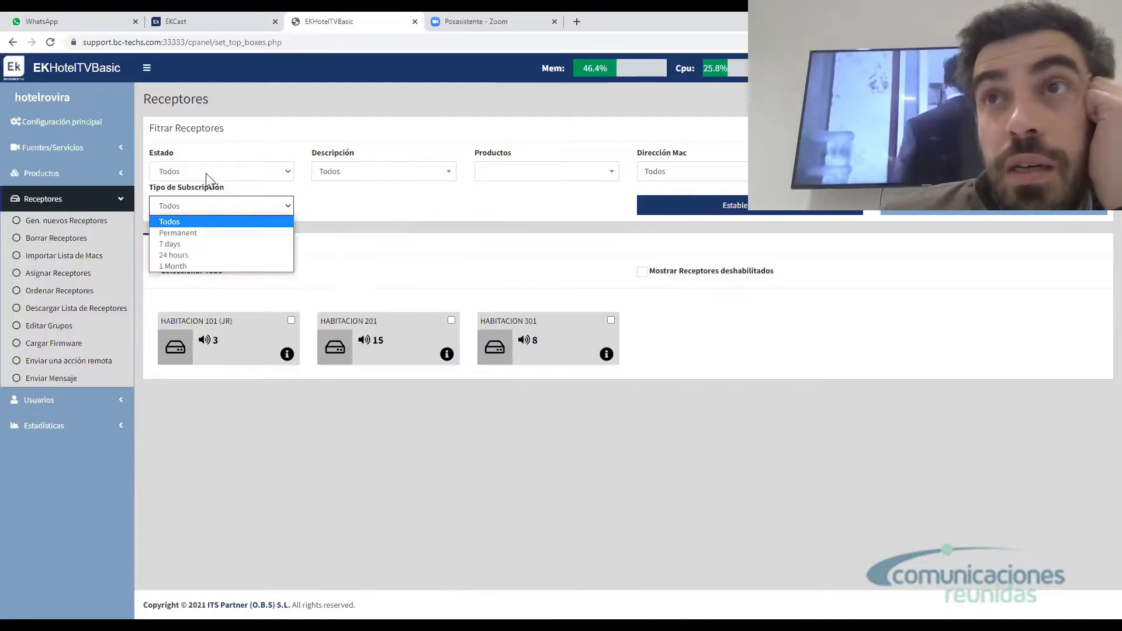
click(206, 173)
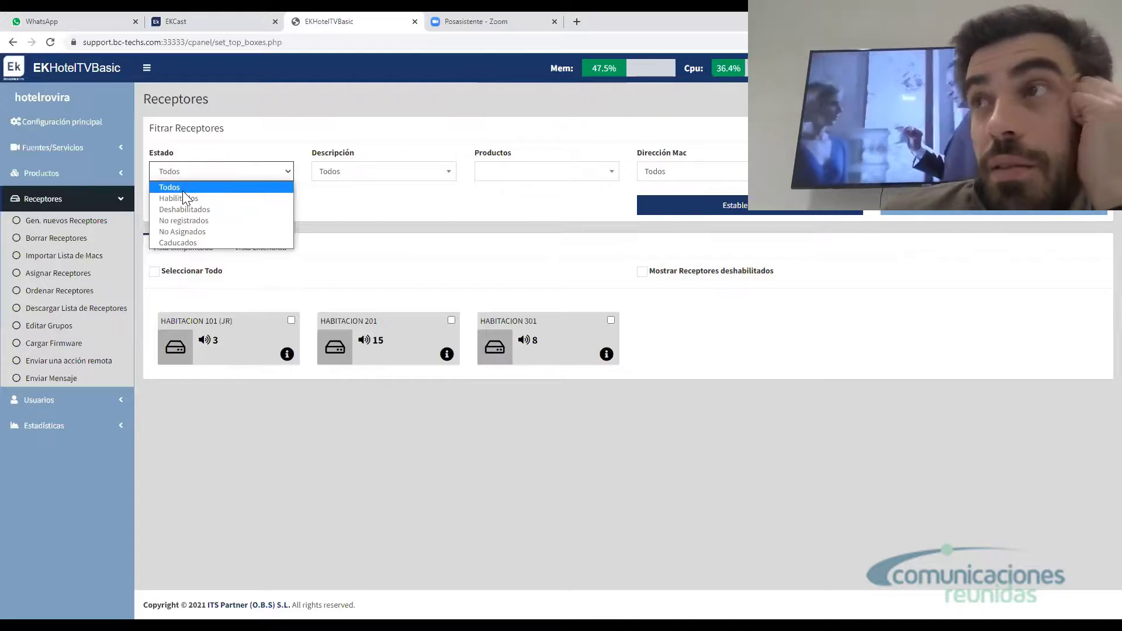
click(994, 171)
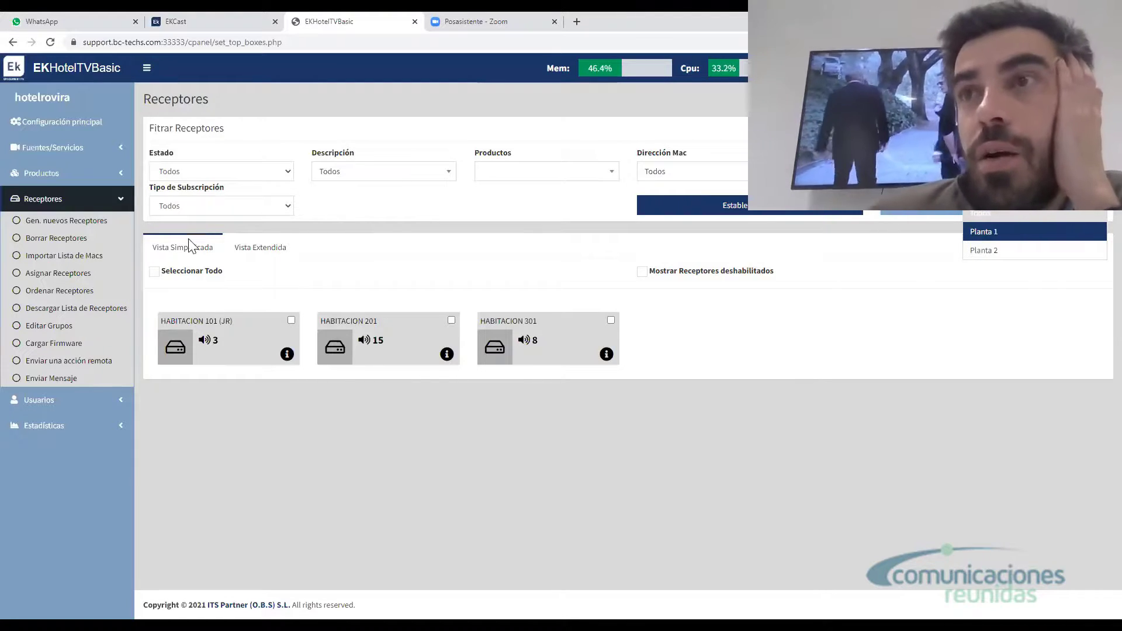
Select the HABITACION 101 receiver and review its available remote actions without sending one.
click(282, 325)
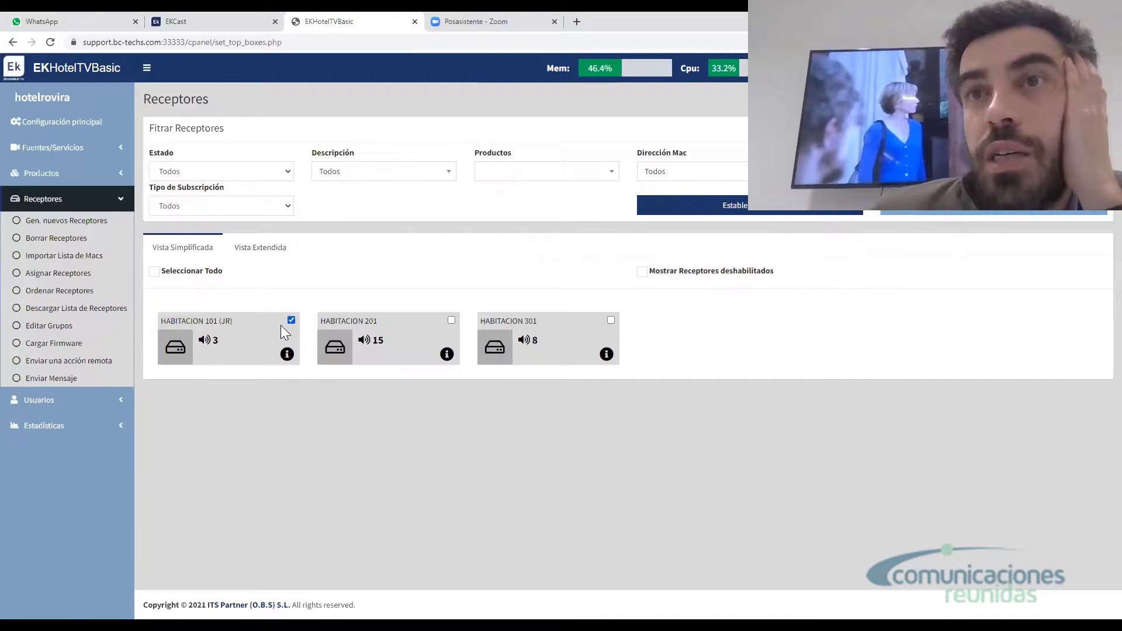
click(56, 362)
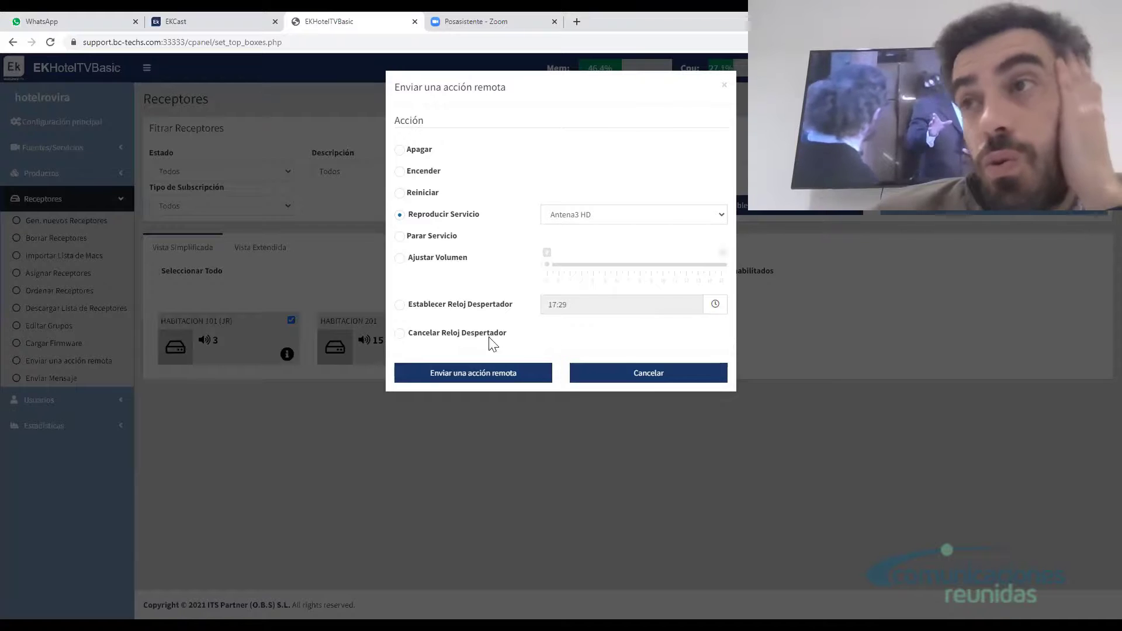
click(657, 379)
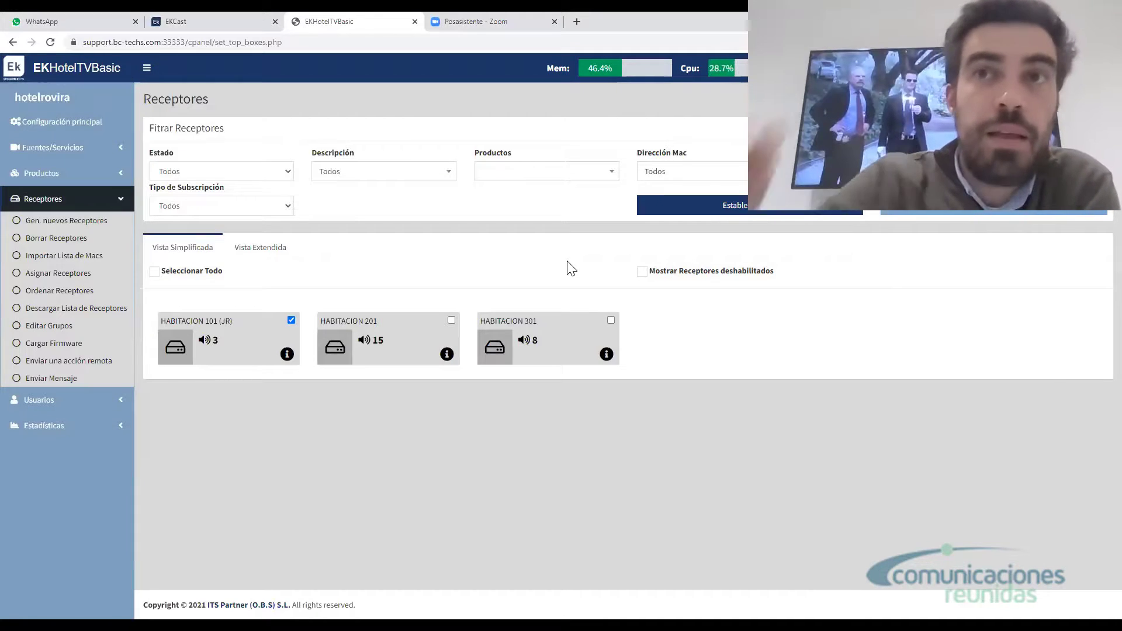
View the Usuarios page with its user creation and deletion options, and return to the receivers overview.
click(16, 402)
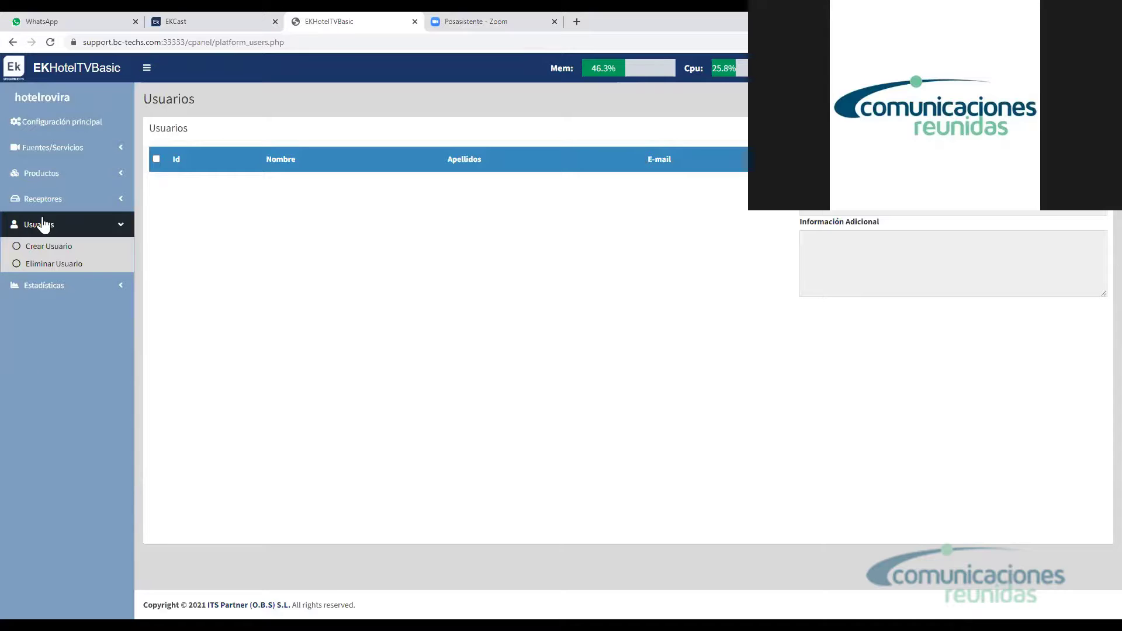
click(58, 264)
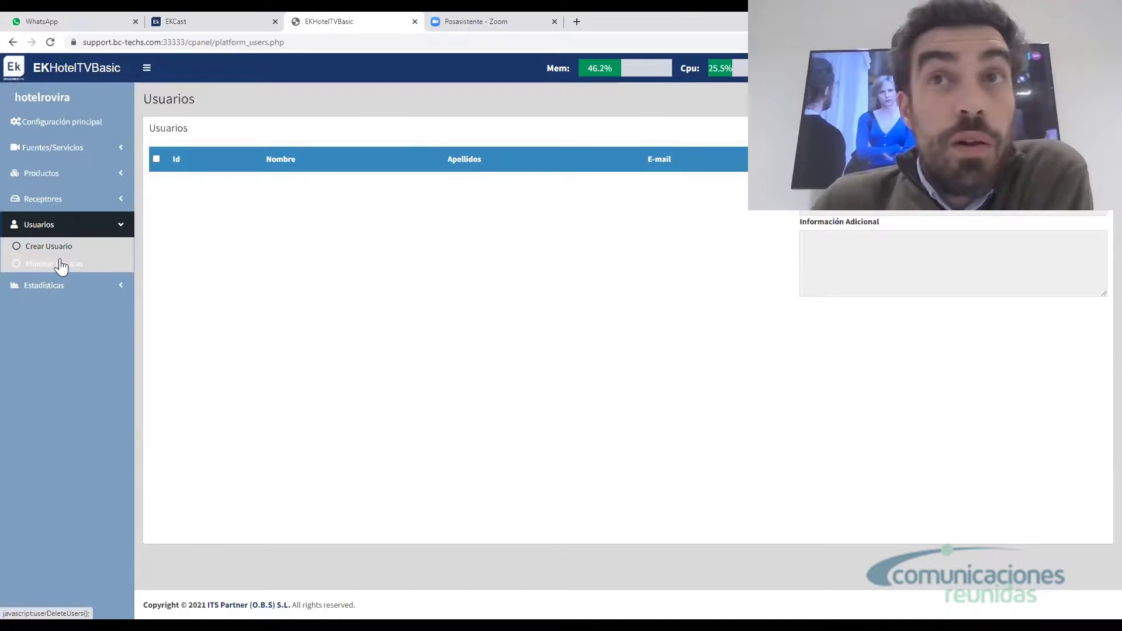
click(55, 206)
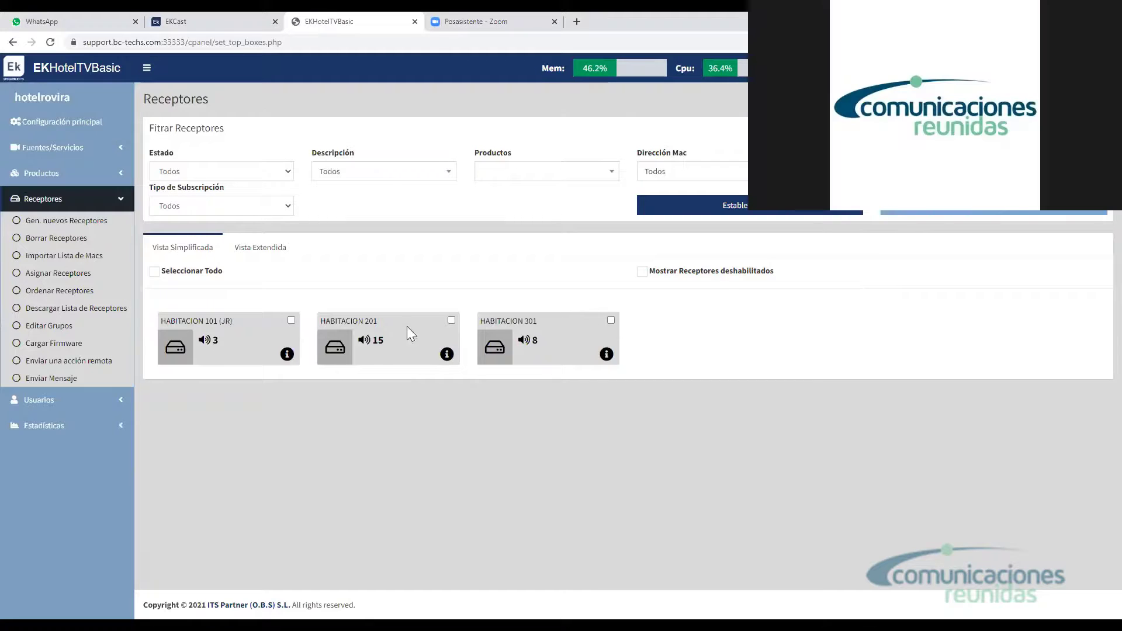
Create a new receiver group named "Grupo Mixto".
mouse_move(265, 349)
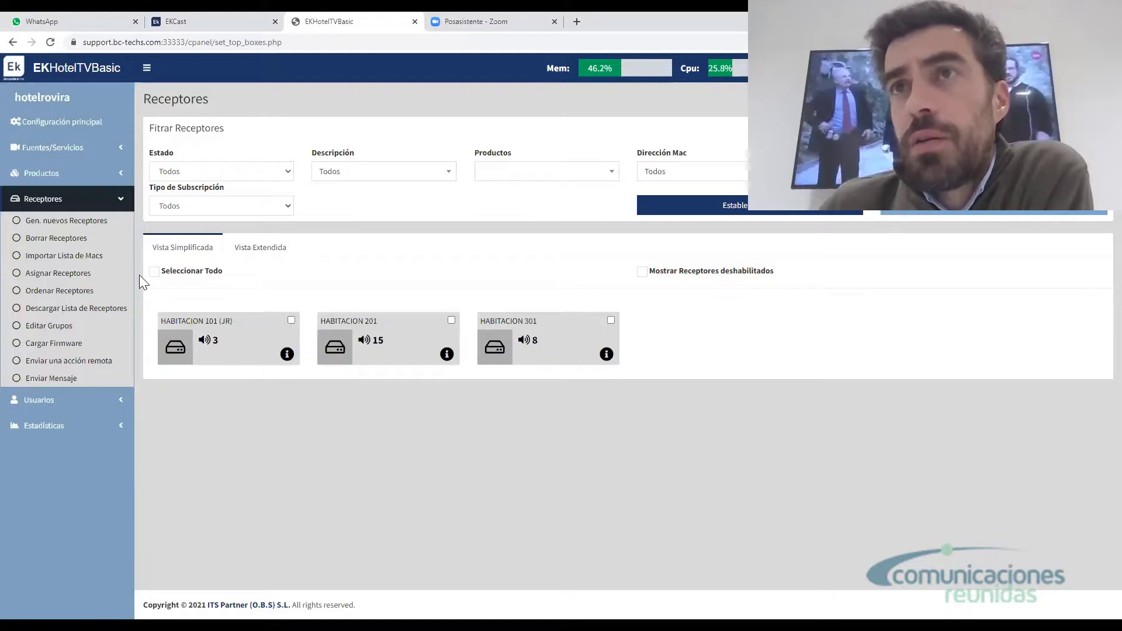
click(51, 326)
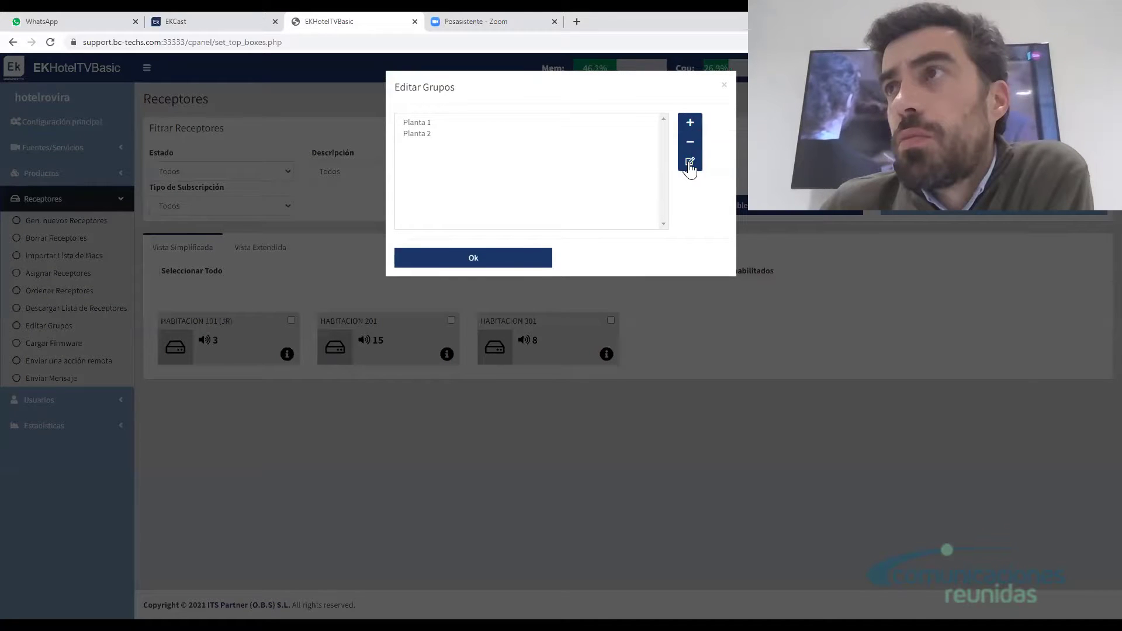
click(690, 128)
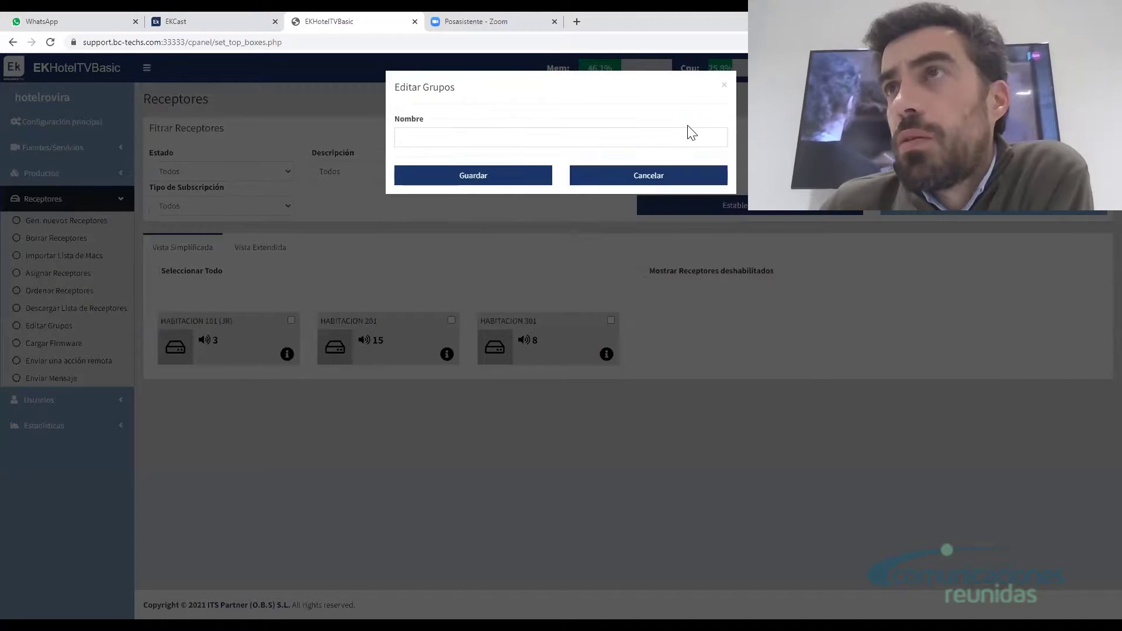
click(631, 135)
text(G)
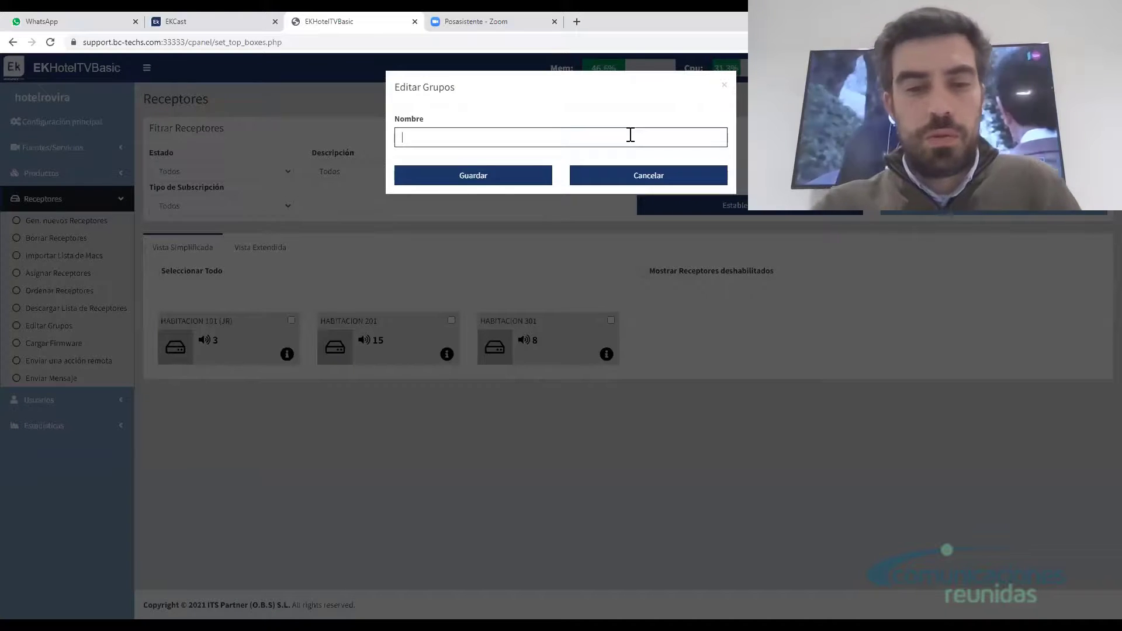
text(rupo )
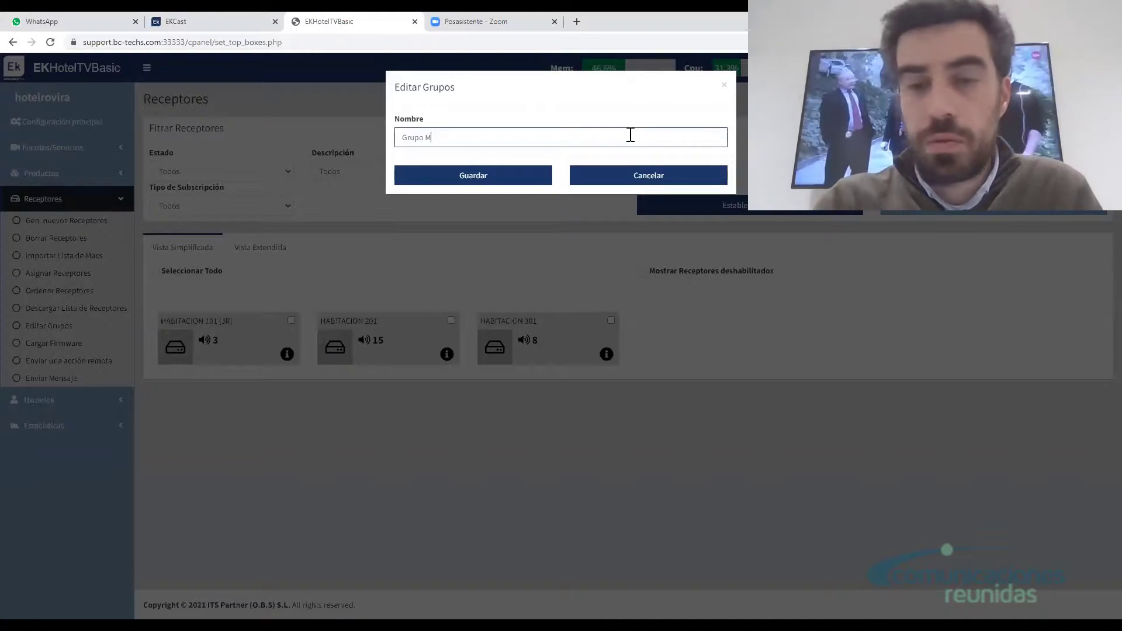
text(Mixto)
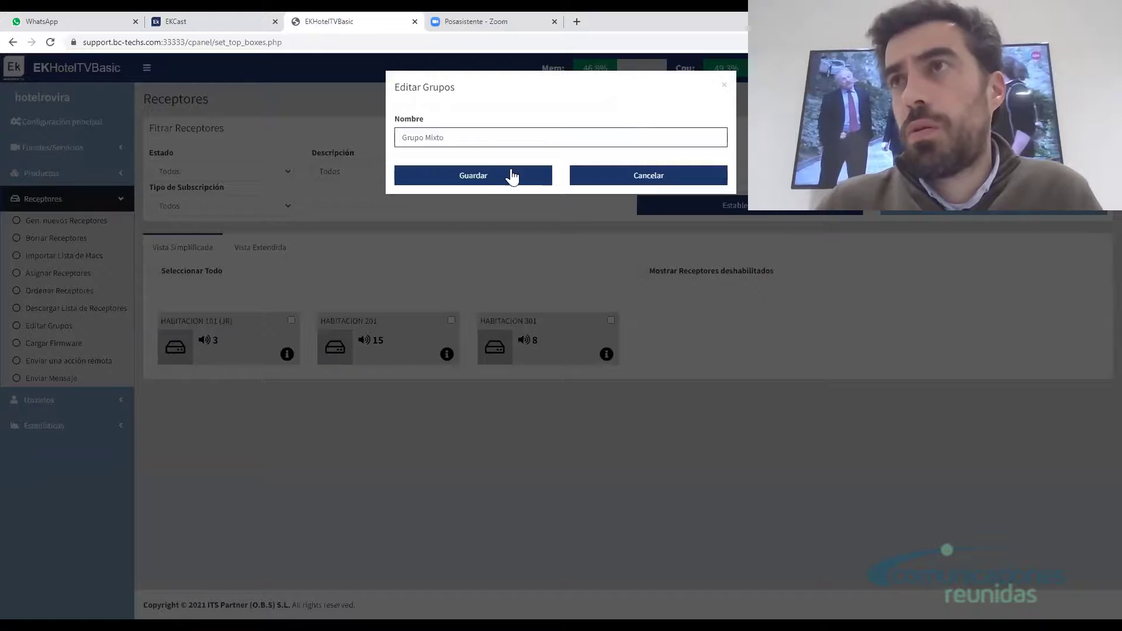
click(485, 177)
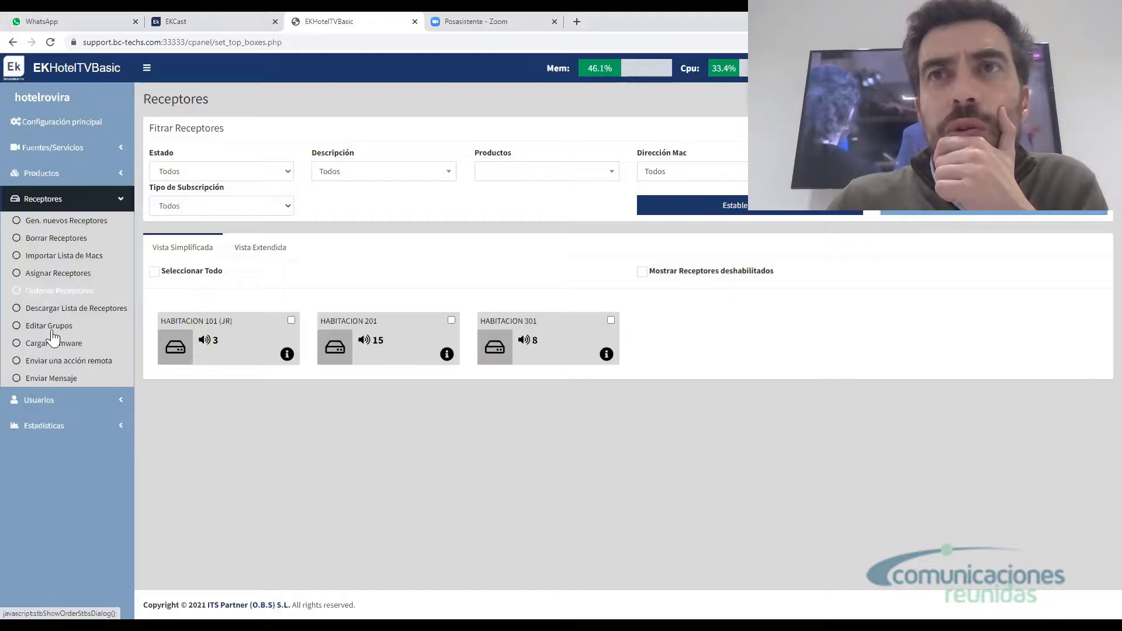
Check the user choices for assigning receivers and leave without assigning any.
click(54, 274)
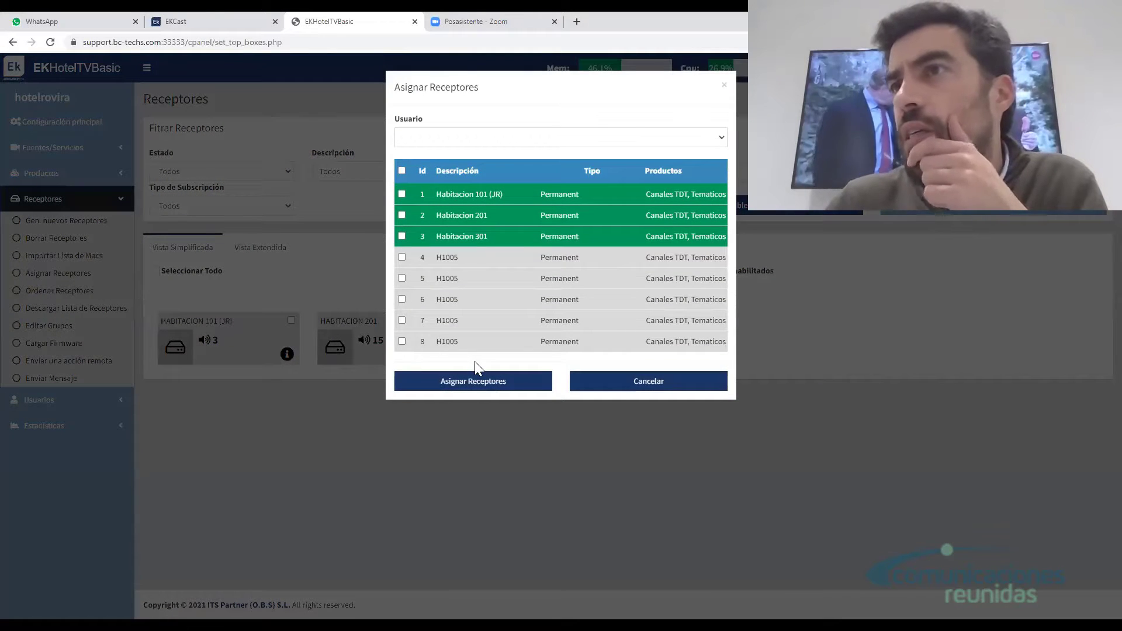
click(432, 138)
click(295, 353)
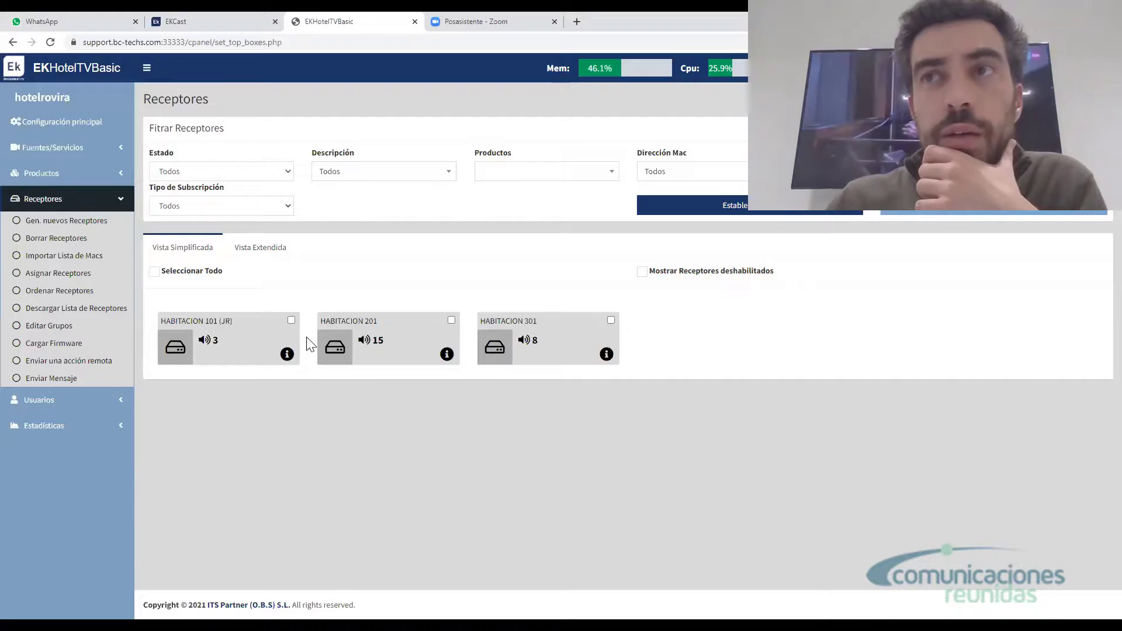
Select the HABITACION 101 receiver, view its detailed information and close it.
click(290, 319)
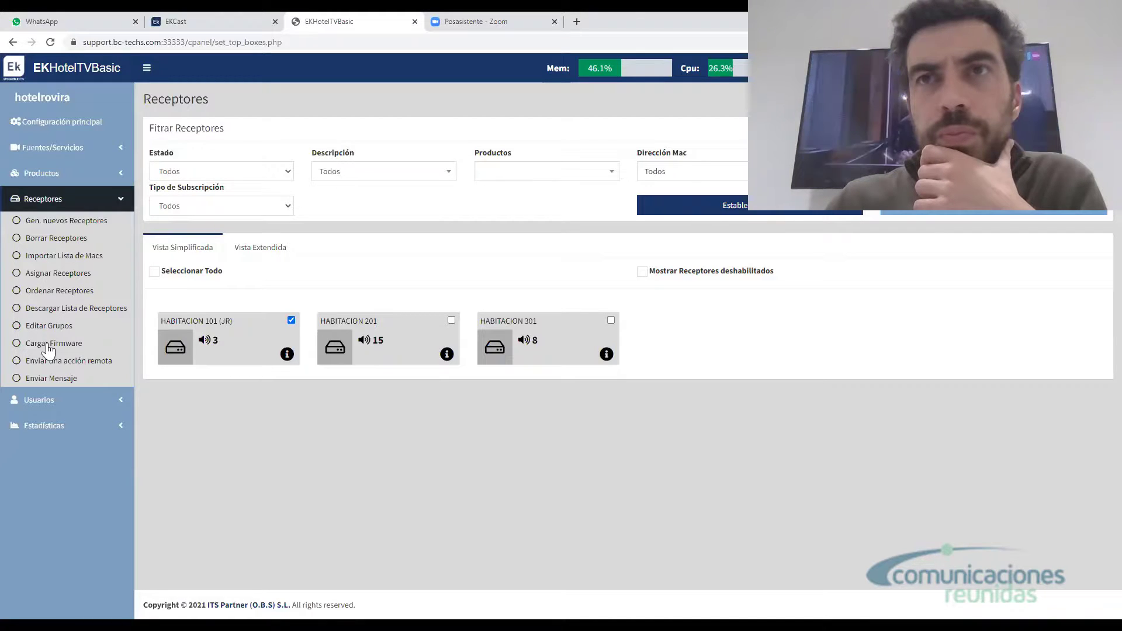
click(287, 354)
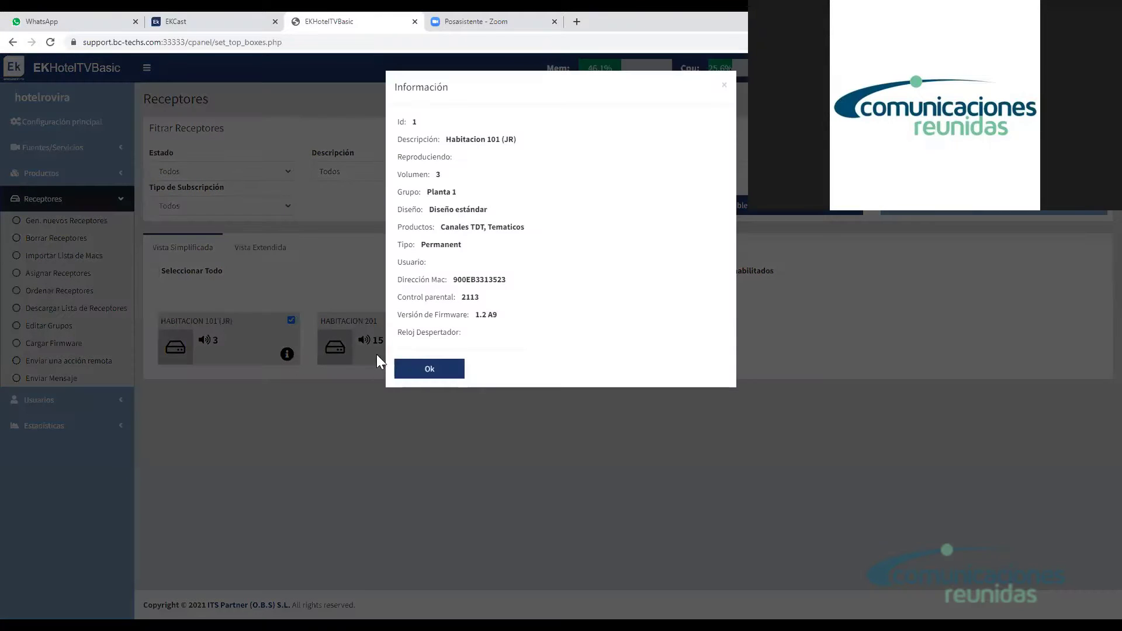
click(426, 370)
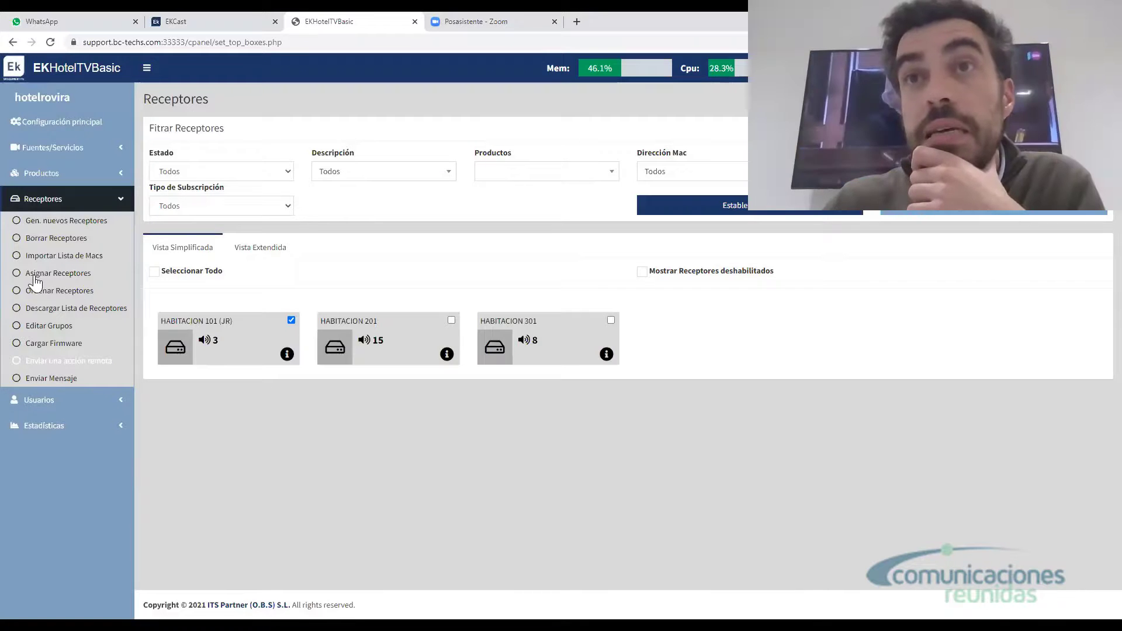
Try to assign the H1005 receivers with Ids 5 and 6, leaving Habitacion 101 out, and cancel at the confirmation.
click(35, 284)
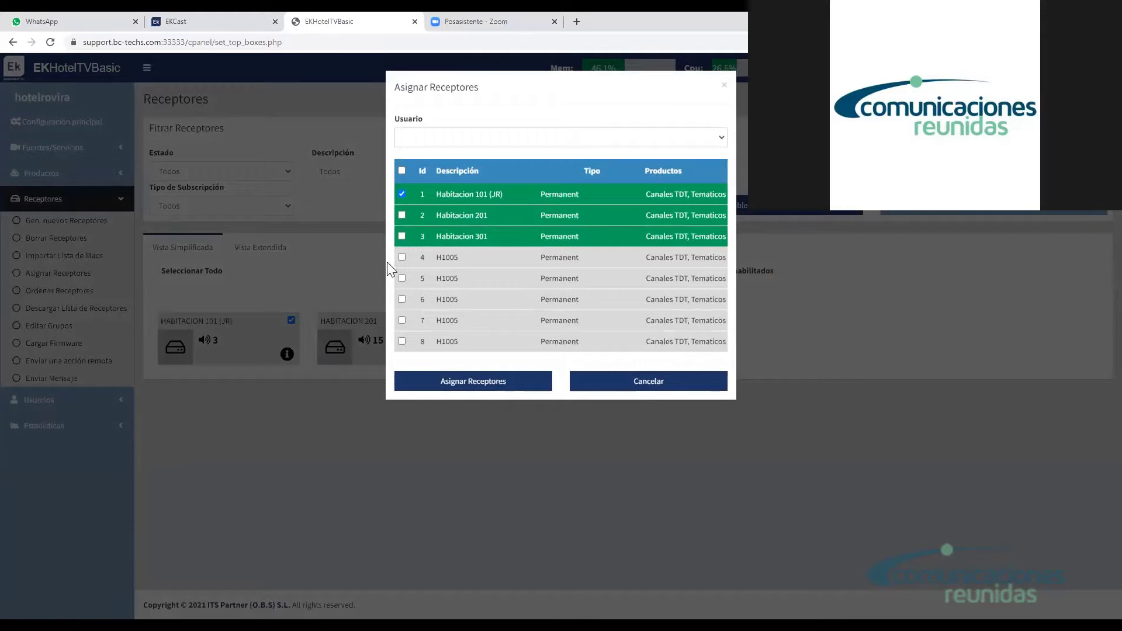
click(400, 191)
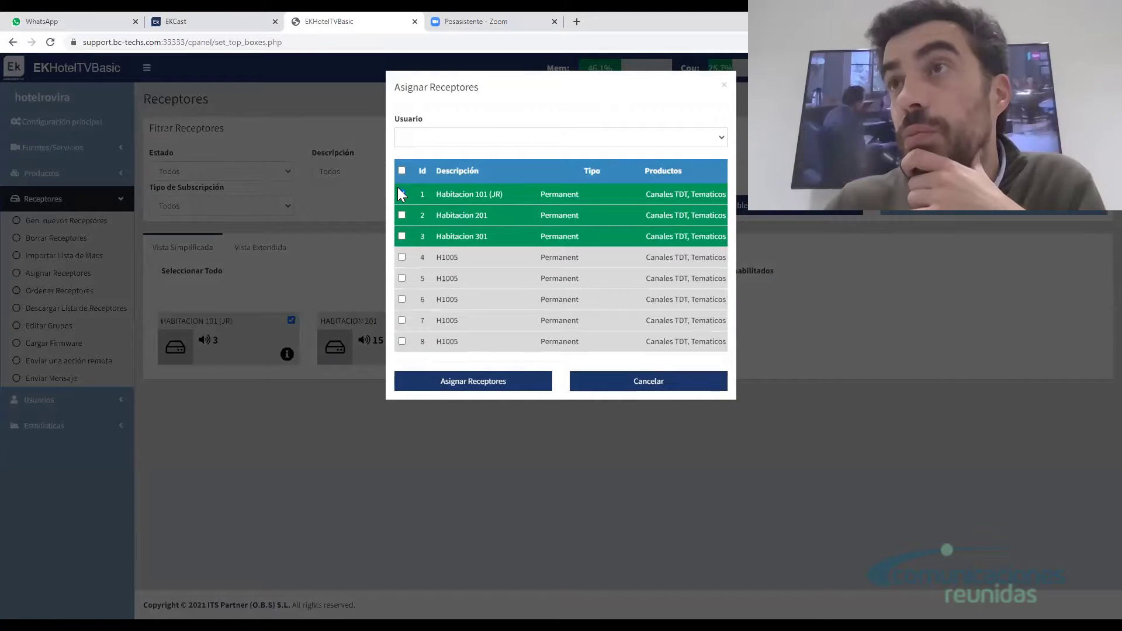
click(402, 279)
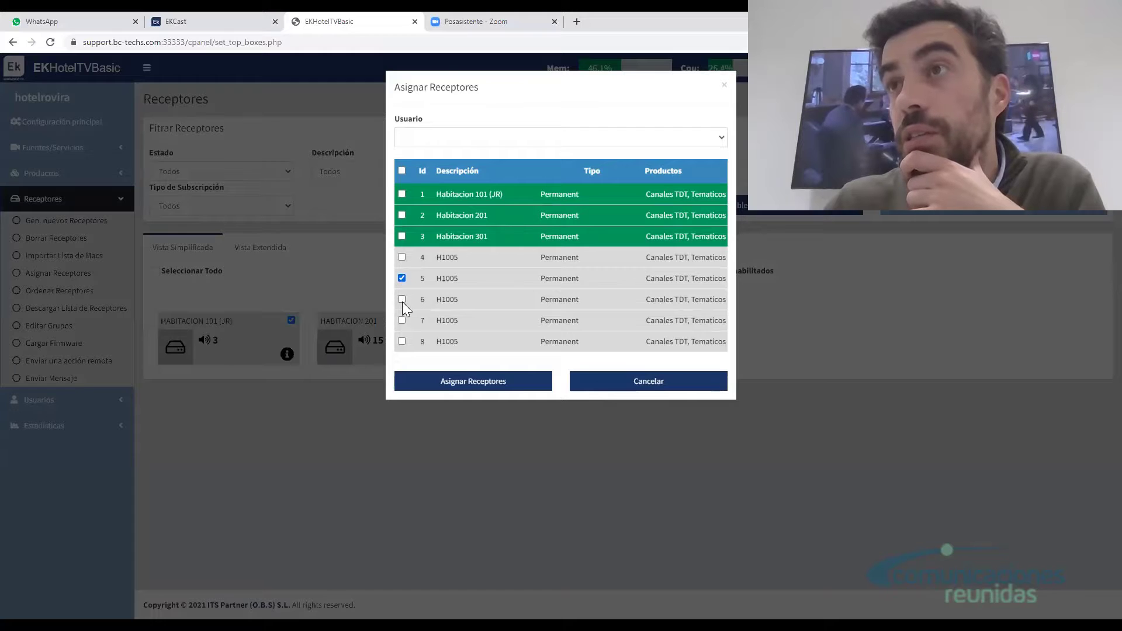
click(490, 393)
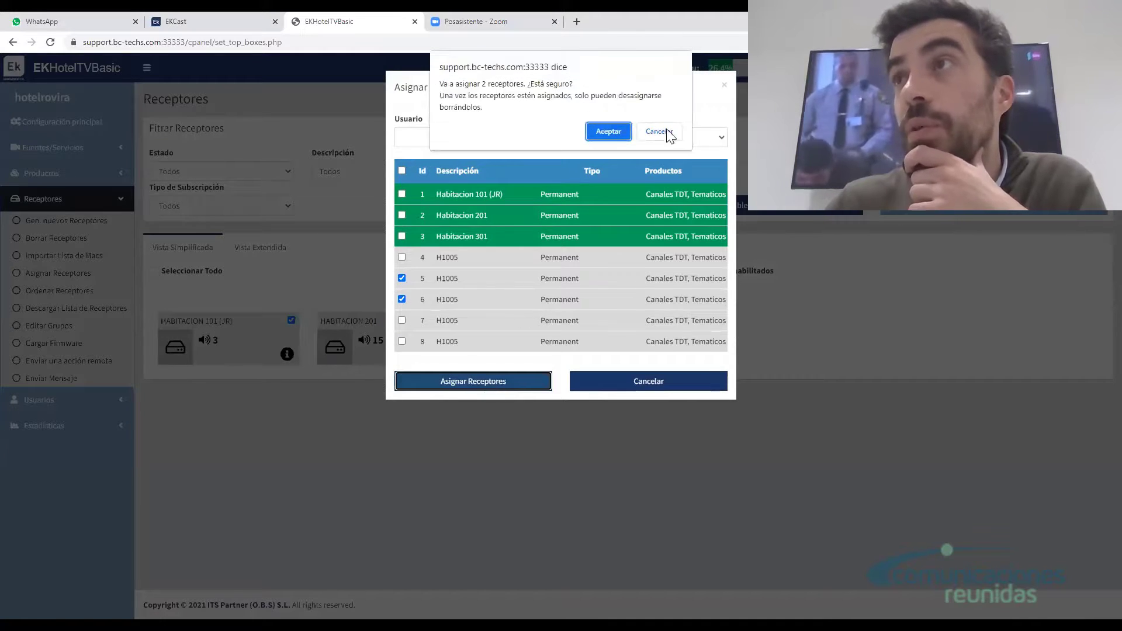
click(661, 134)
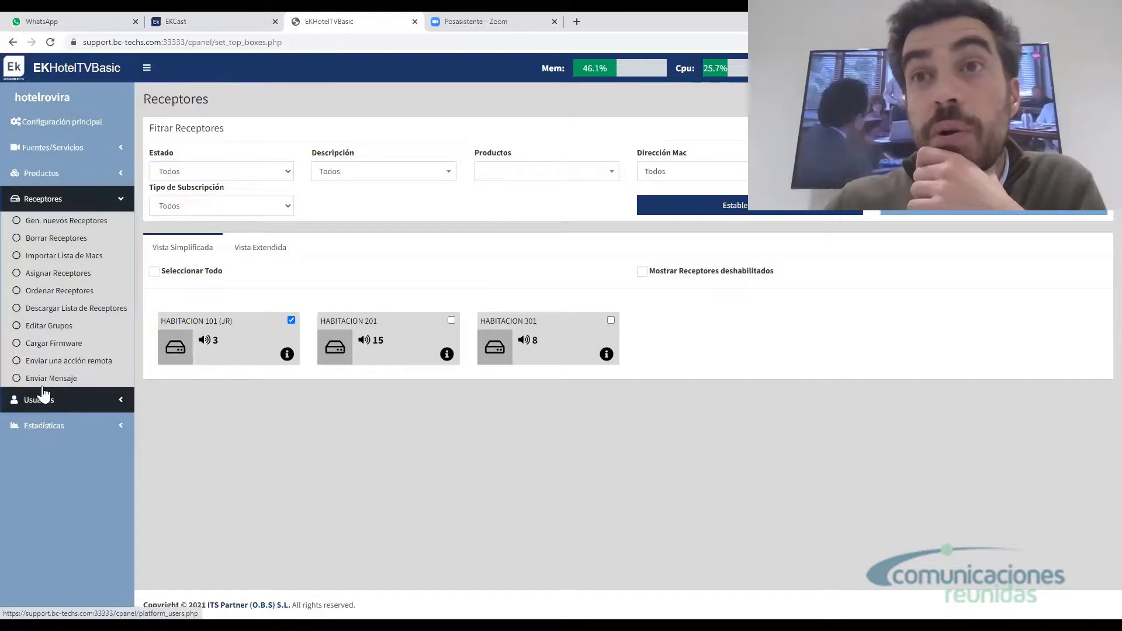
Review the receiver groups, highlighting Planta 2 and Grupo Mixto, and close the group editor.
click(52, 328)
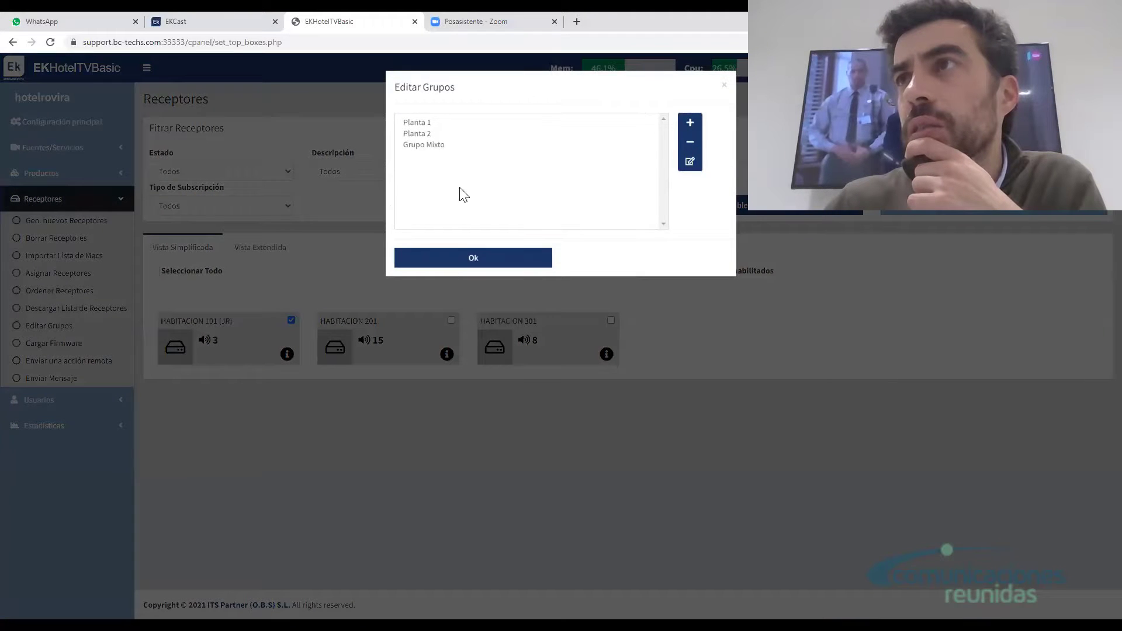
click(413, 133)
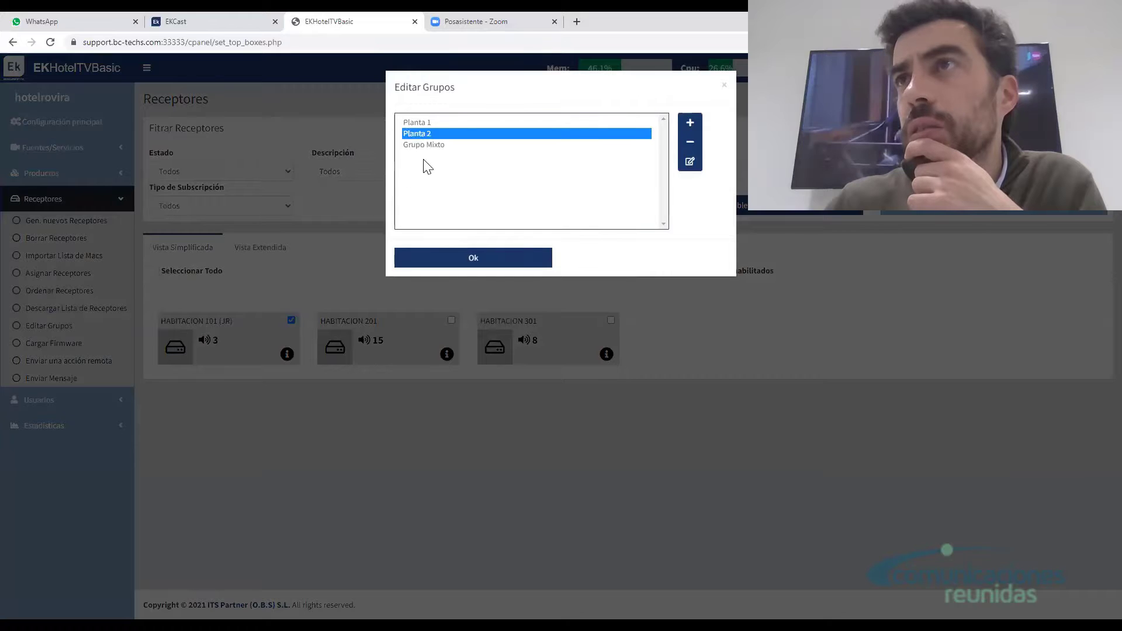
click(421, 145)
click(442, 258)
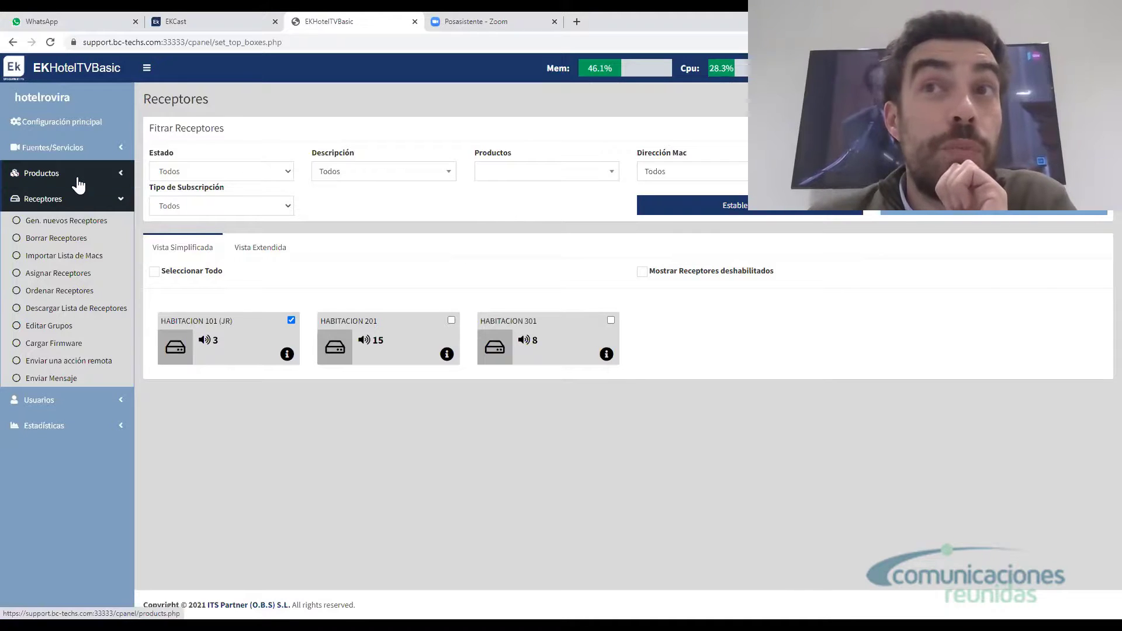
View the product packages with their services, followed by the Usuarios page.
click(80, 183)
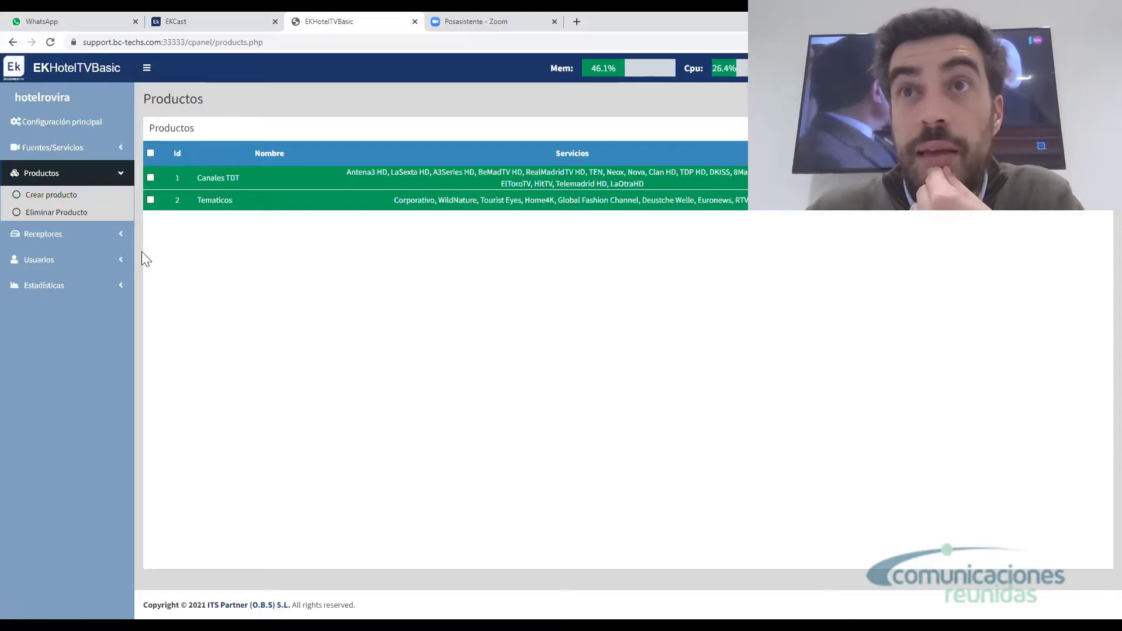
click(38, 260)
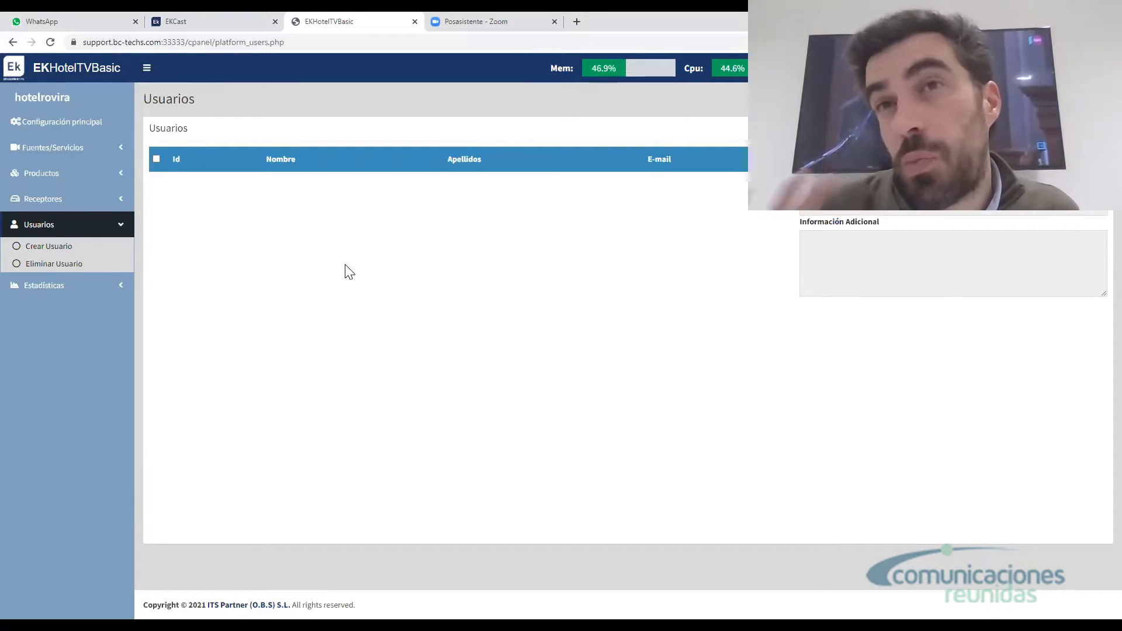
Open the Estadísticas page and examine the connection history and the TEN service's connections.
click(72, 295)
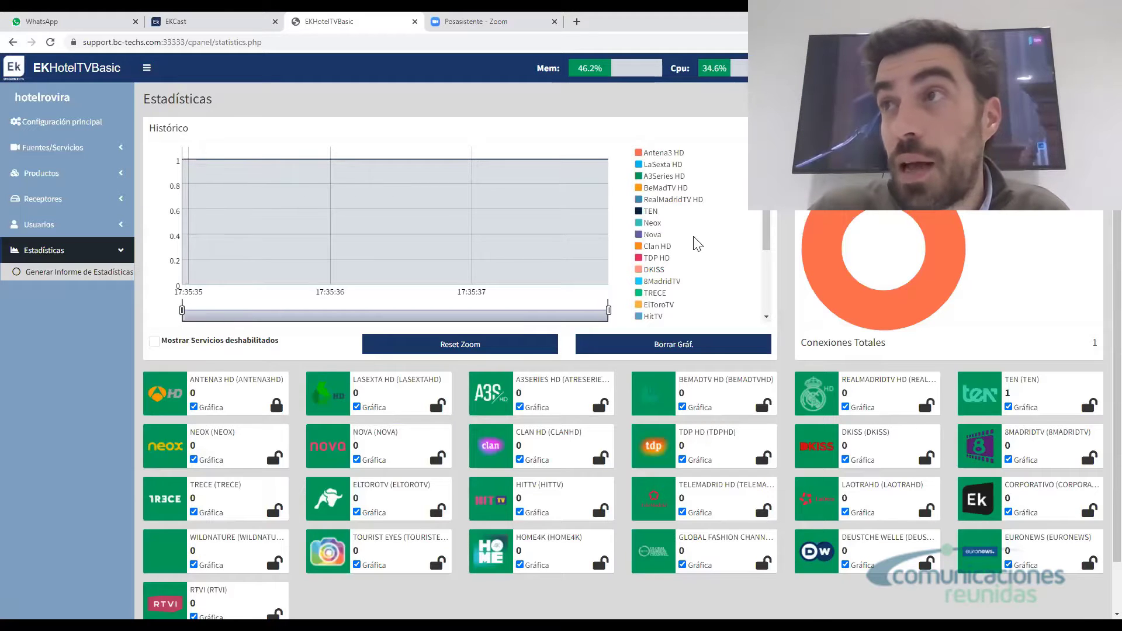
double_click(646, 211)
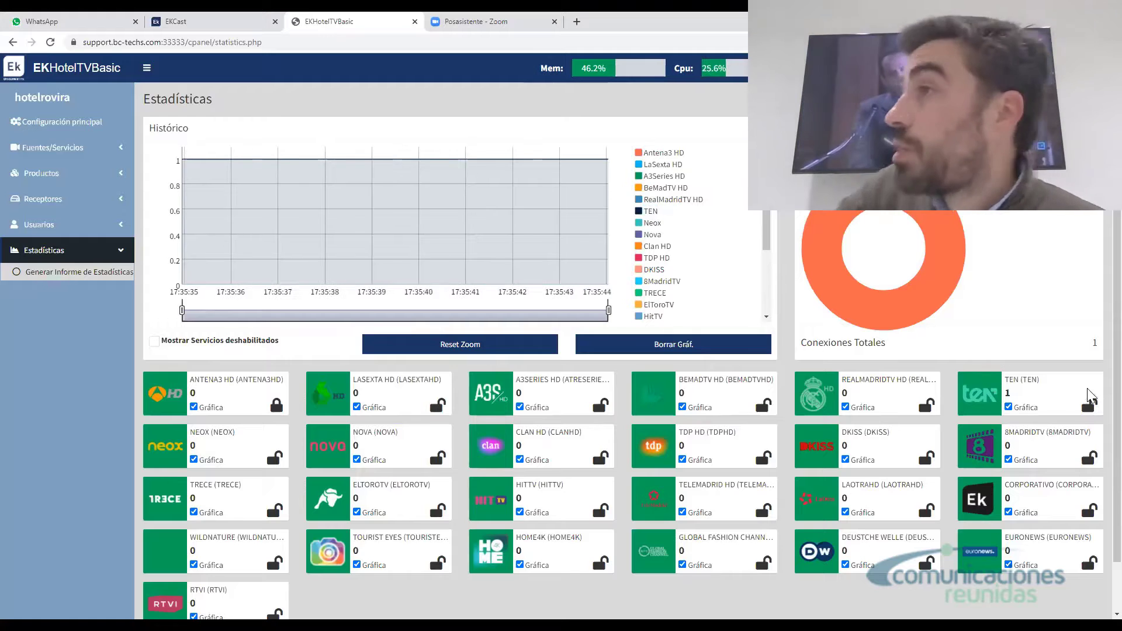
click(1038, 395)
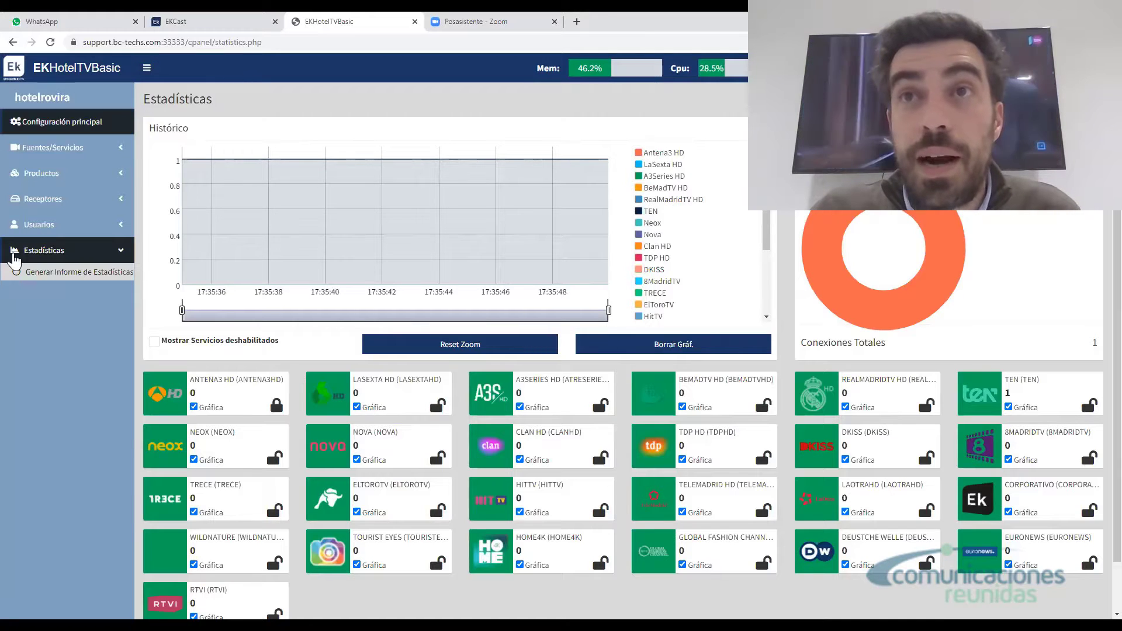
click(94, 273)
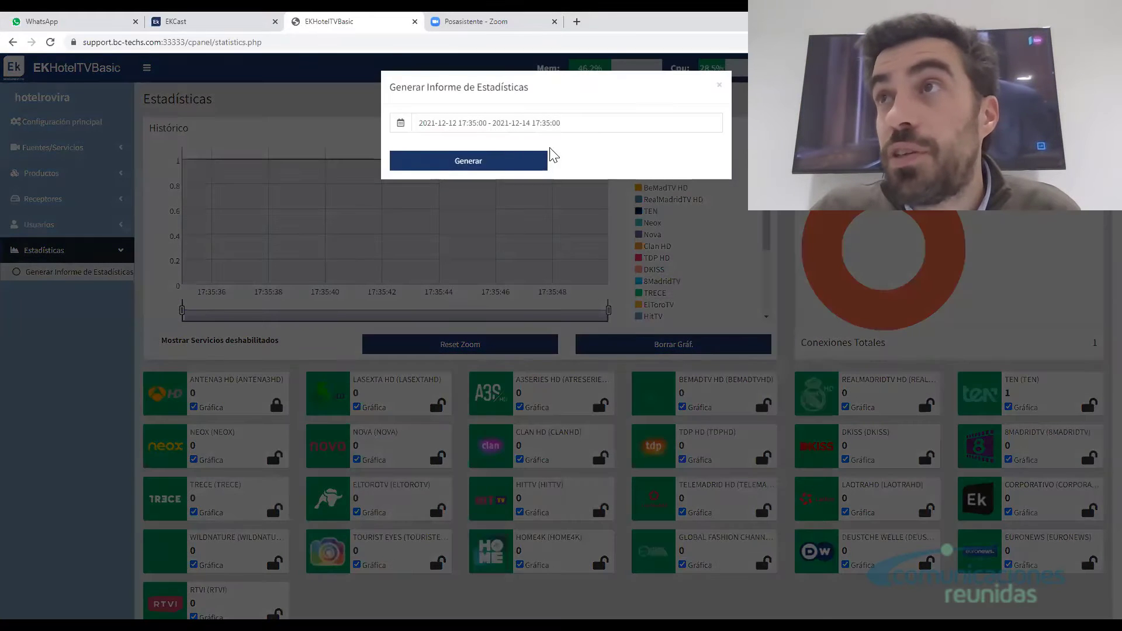
click(484, 167)
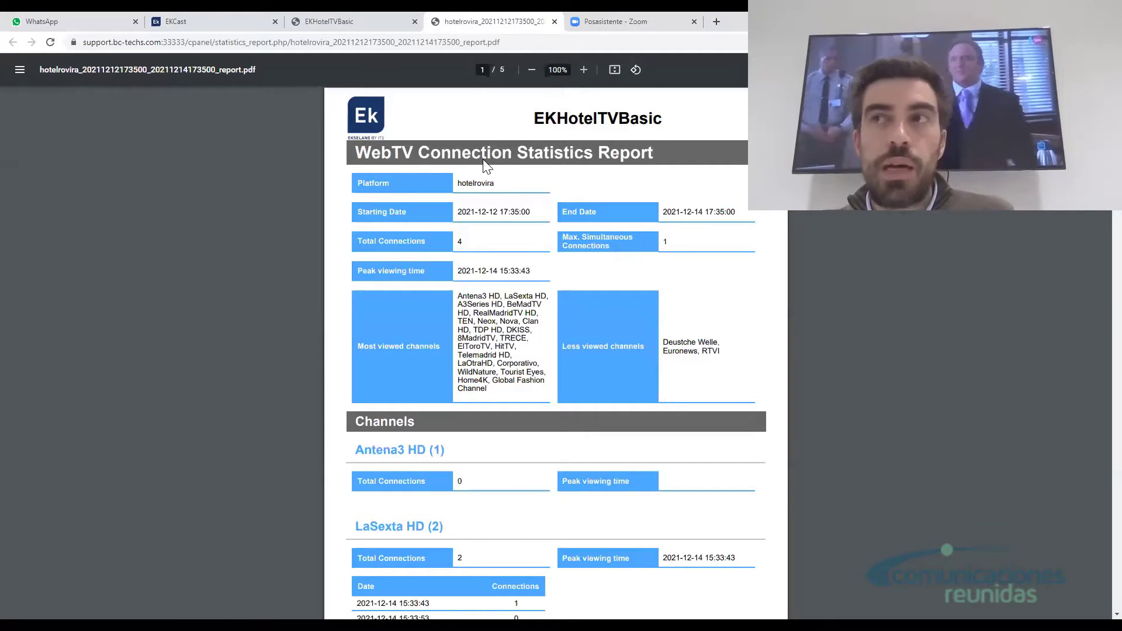
scroll(582, 317, down, 9)
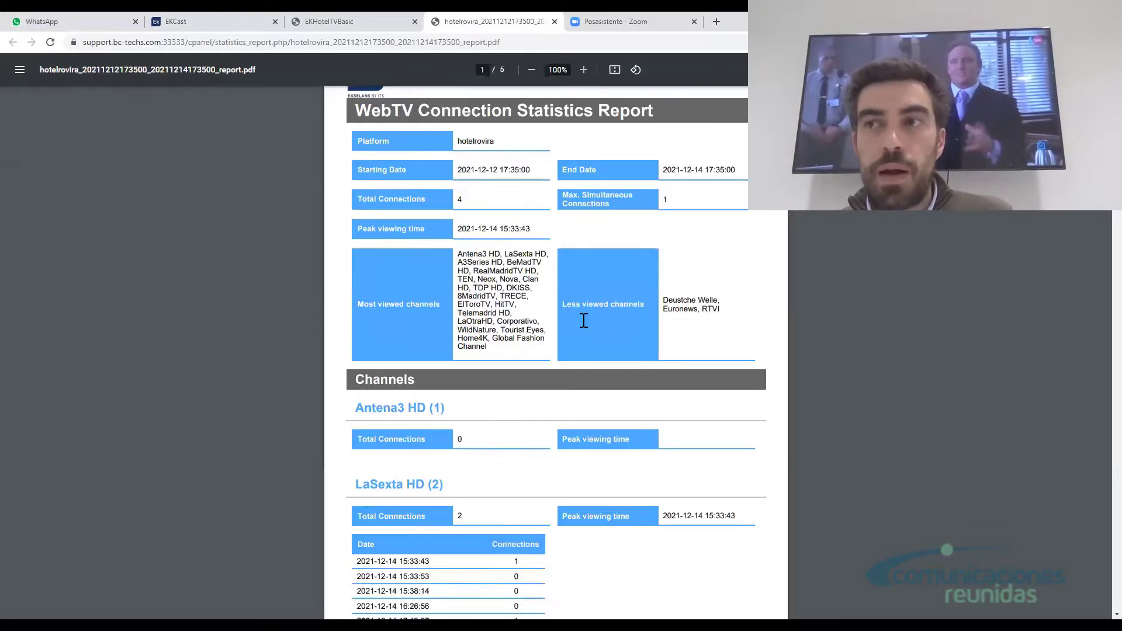